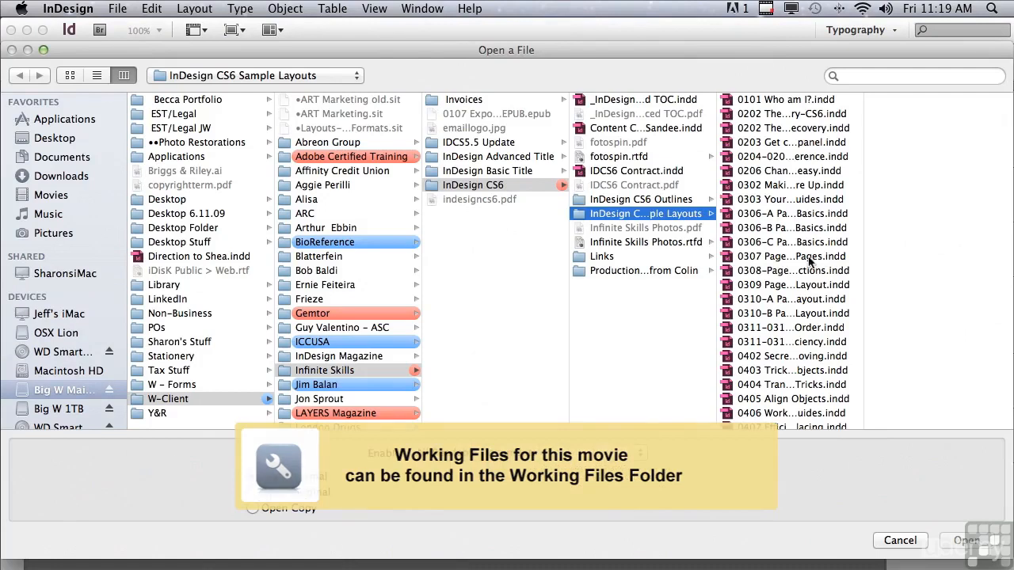
Open the document "0503 Tricks to Editing Text.indd" from the InDesign CS6 Sample Layouts folder.
drag(862, 252, 751, 353)
click(748, 361)
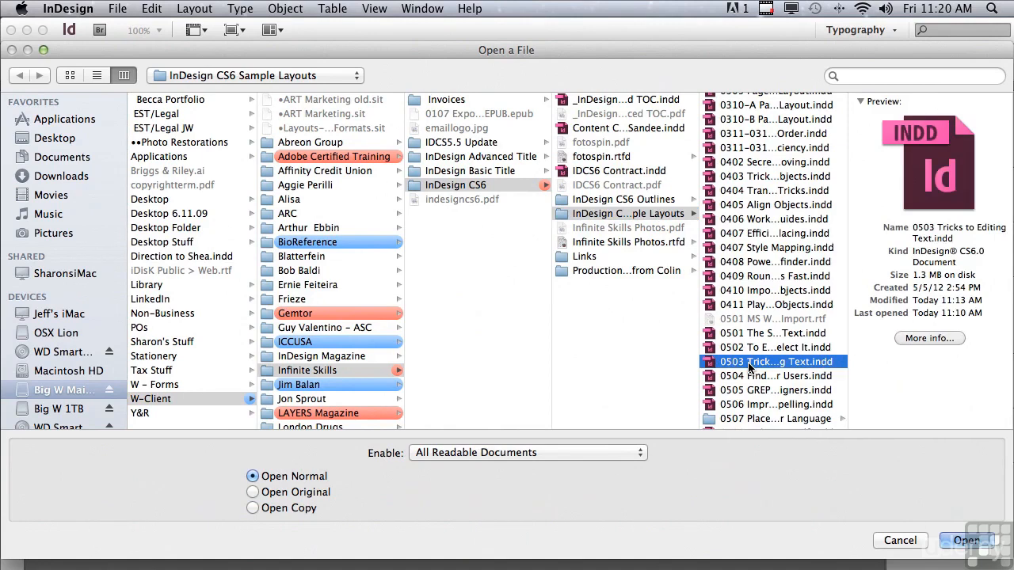
click(942, 537)
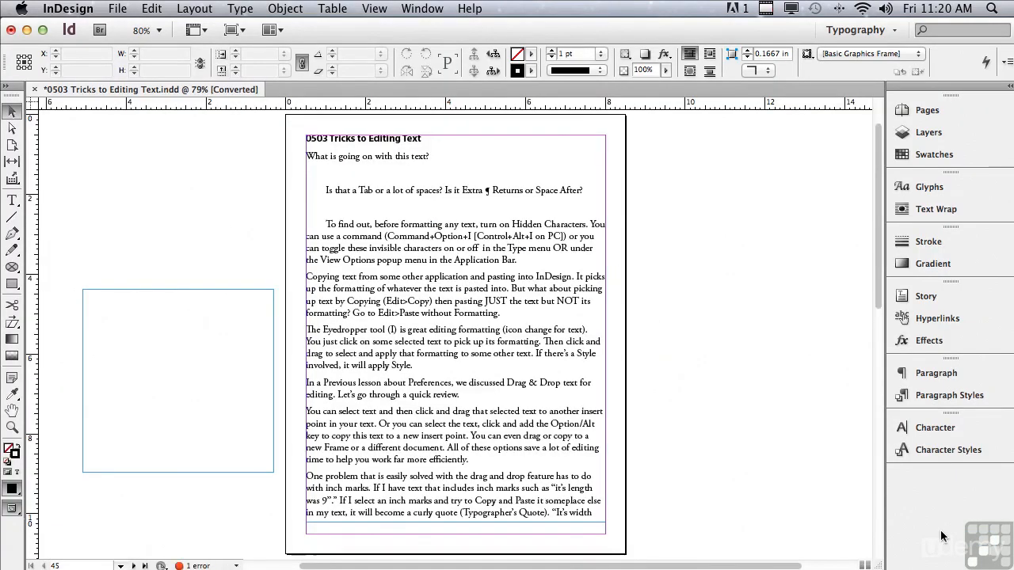
Show the hidden characters in the document text and review the matching Hidden Characters view option.
click(11, 429)
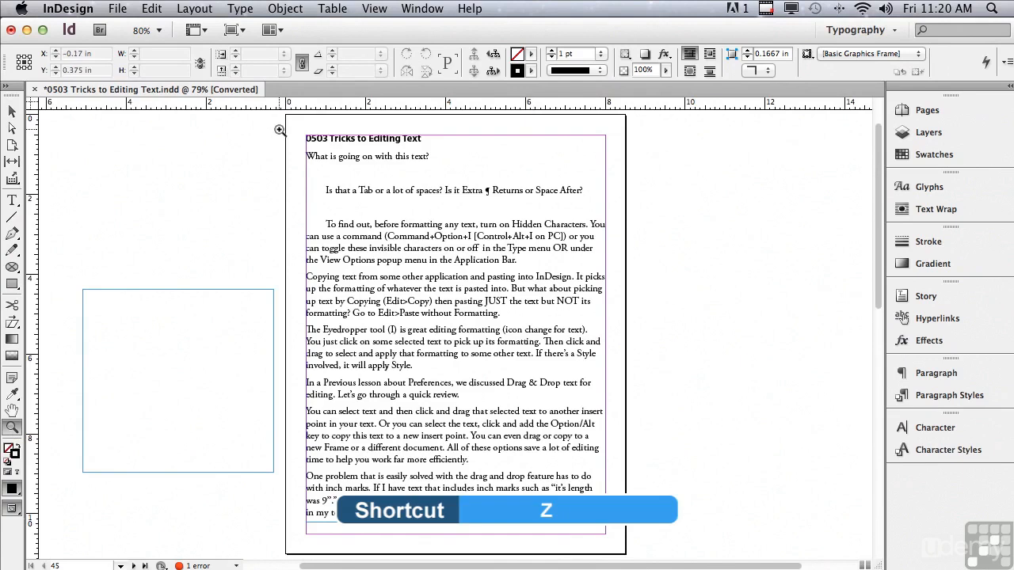
drag(285, 114, 626, 207)
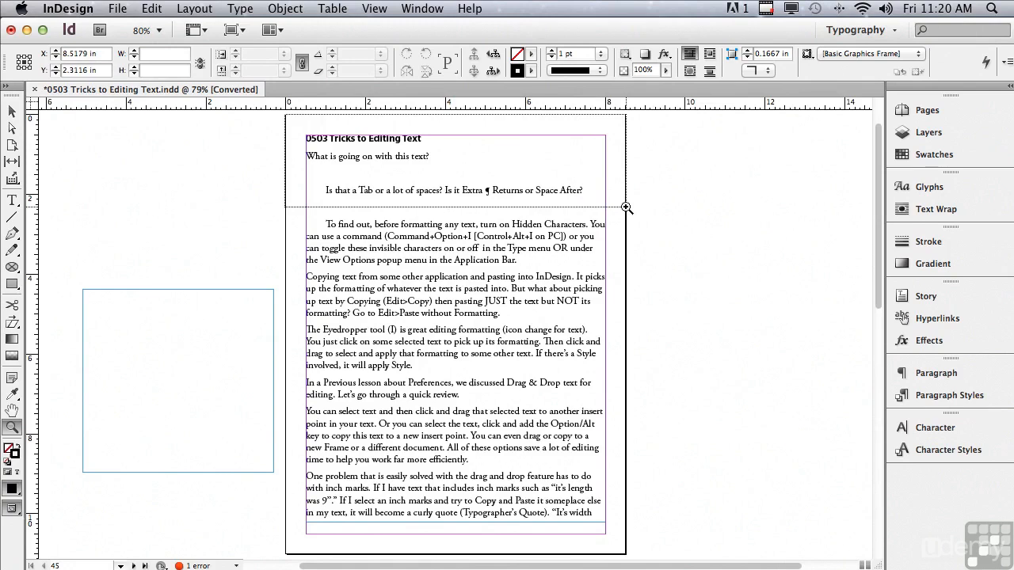
drag(626, 208, 626, 207)
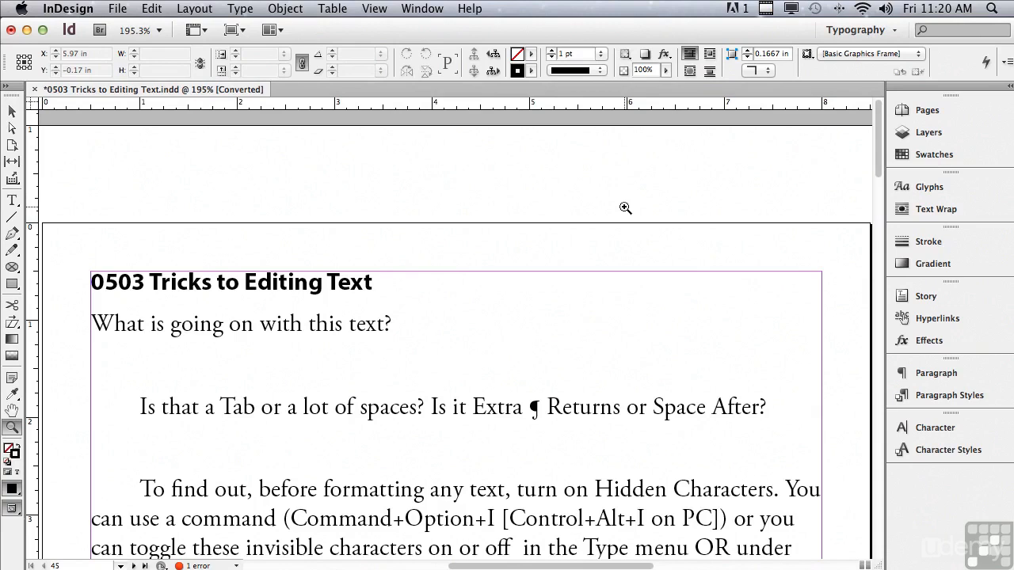
click(10, 202)
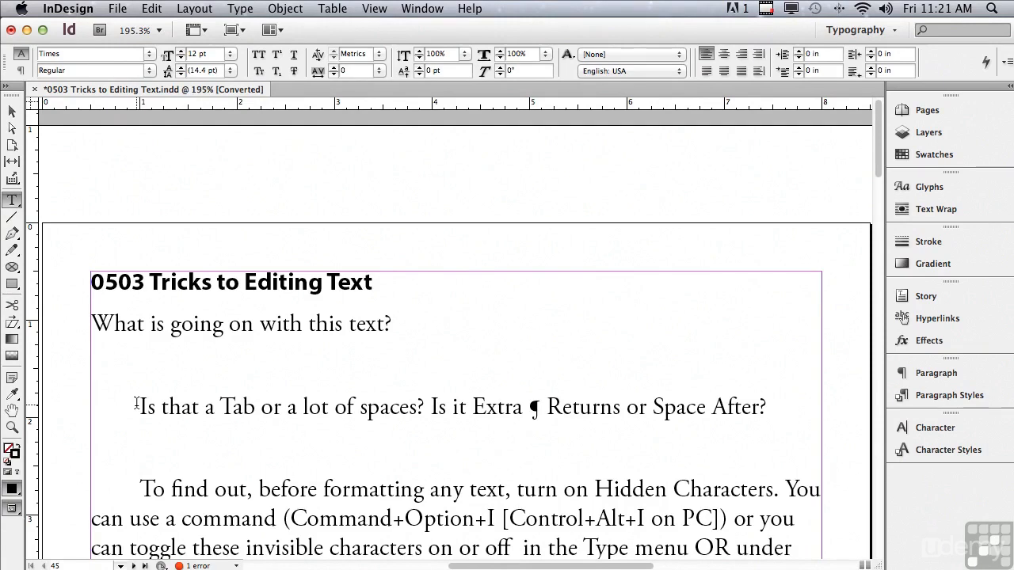
click(232, 8)
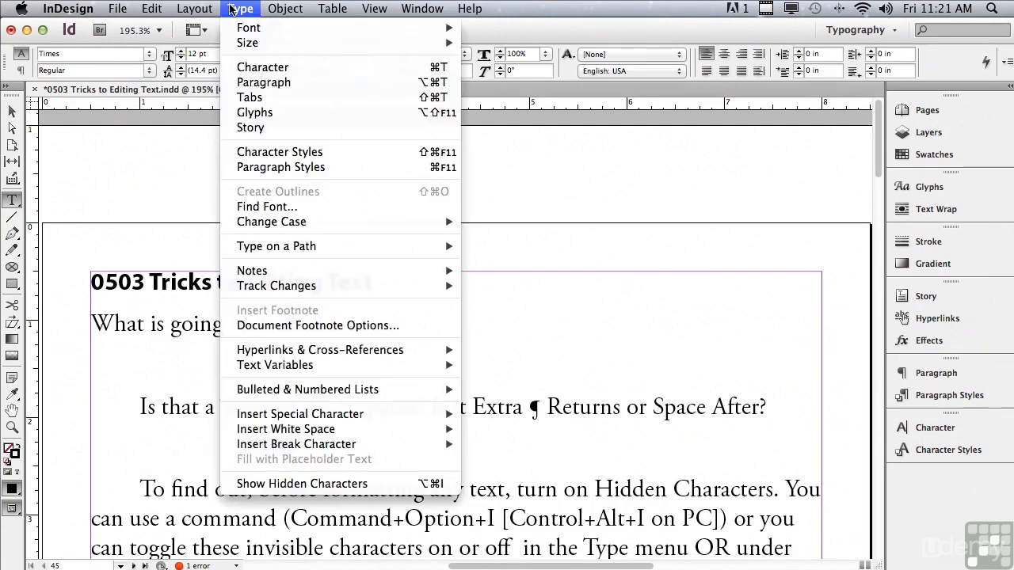
click(293, 483)
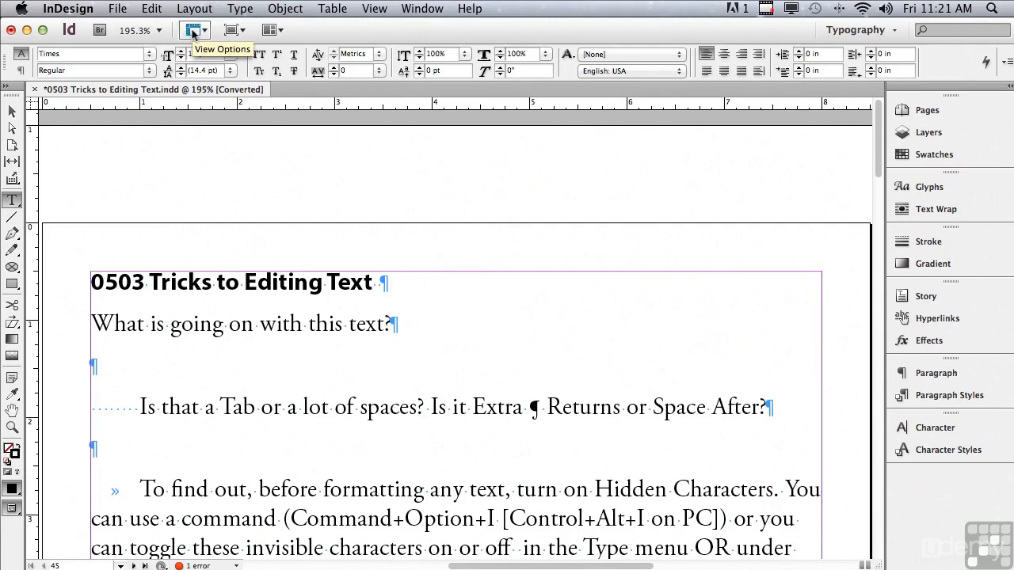
click(191, 32)
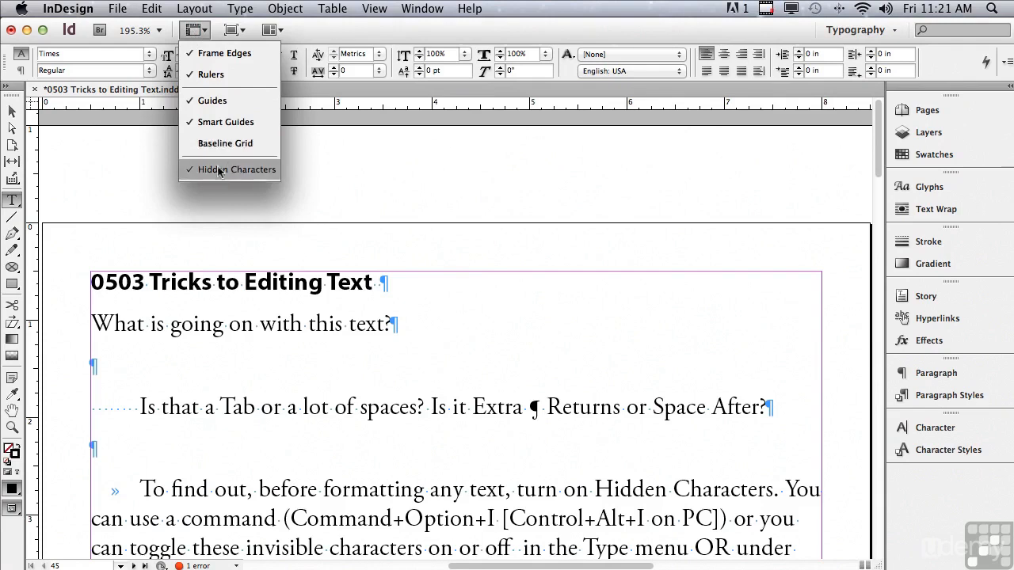
click(114, 163)
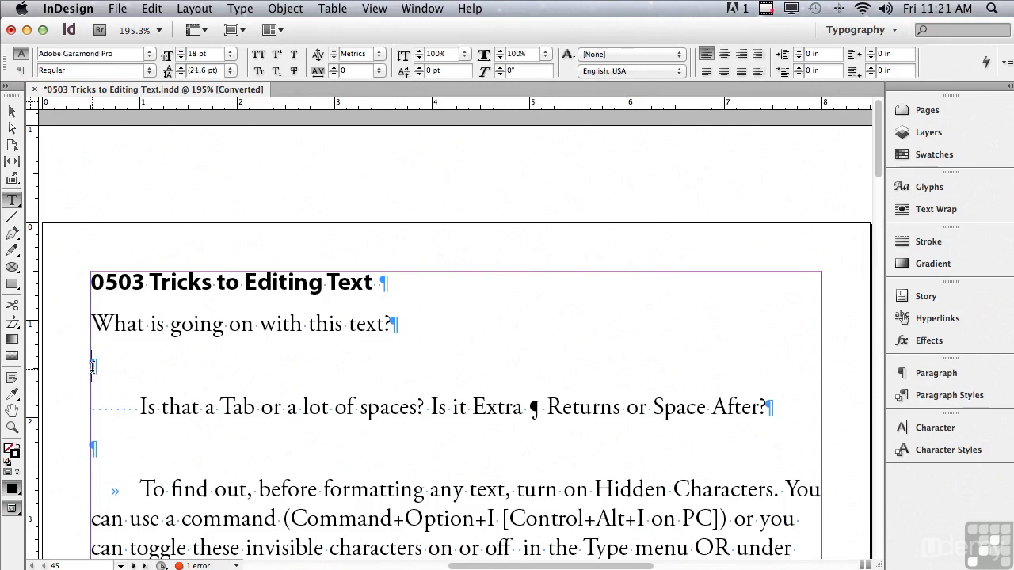
Examine the hidden characters by selecting the two blank paragraph returns, the leading spaces and the leading tab in turn.
drag(93, 366, 109, 366)
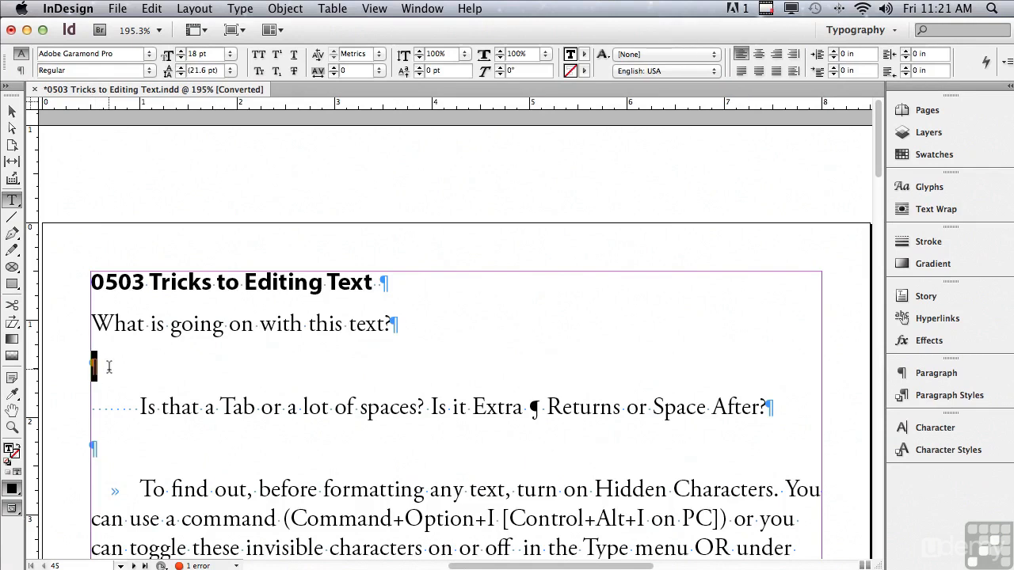
drag(89, 448, 103, 448)
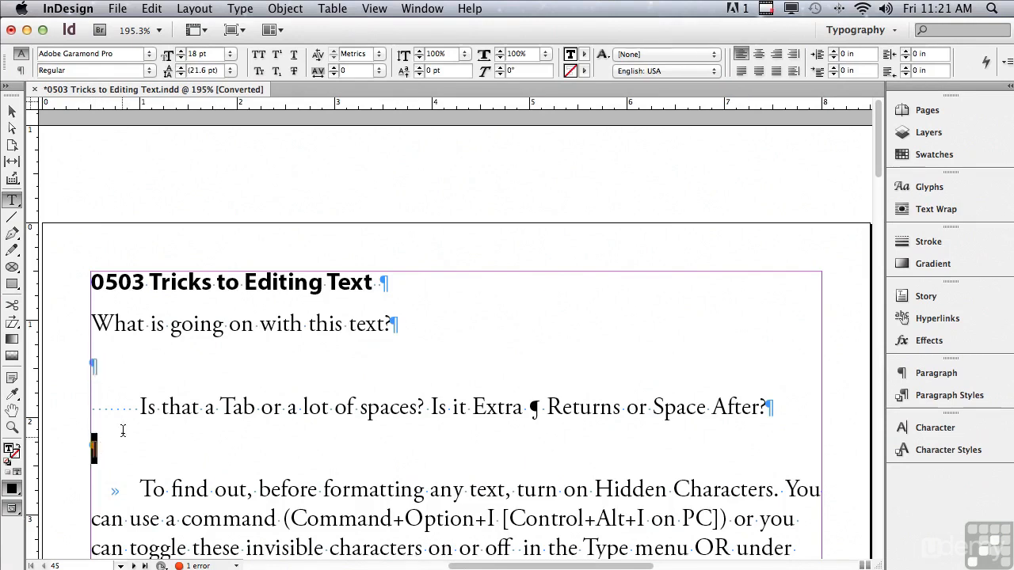
drag(140, 407, 88, 420)
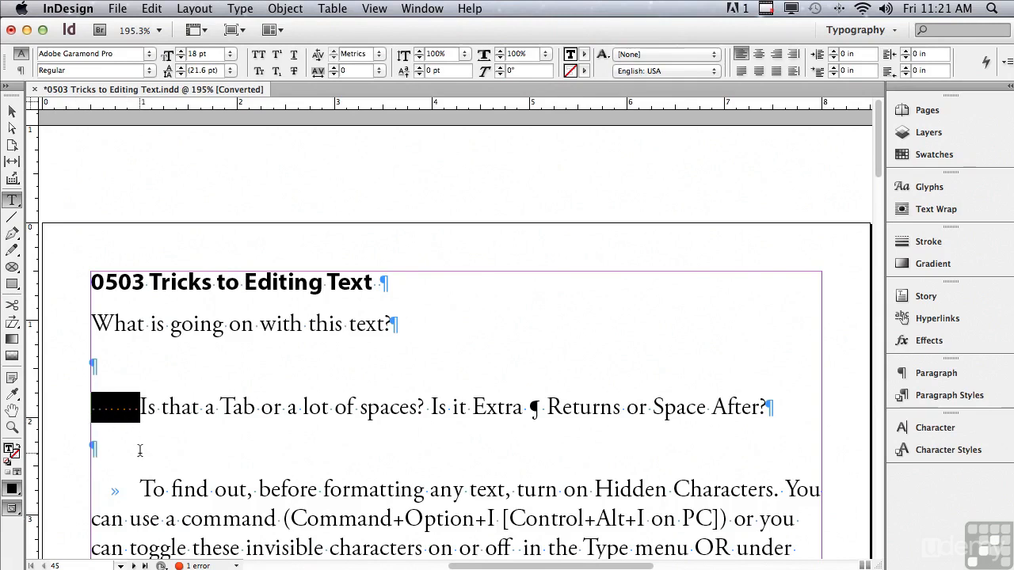
drag(140, 485, 84, 484)
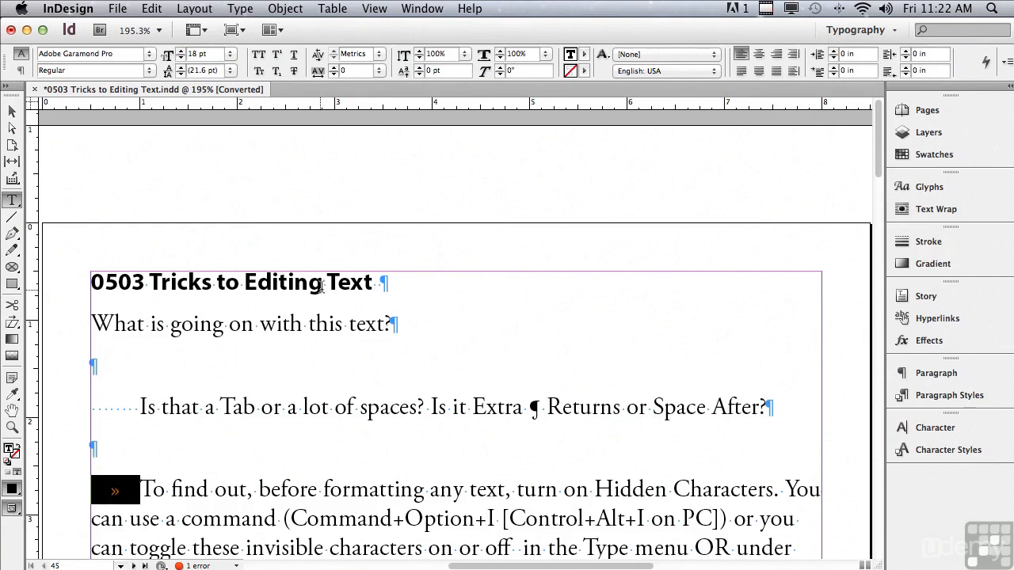
Apply the formatting of the heading "0503 Tricks to Editing Text" to the line "What is going on with this text?" with the Eyedropper tool.
click(380, 288)
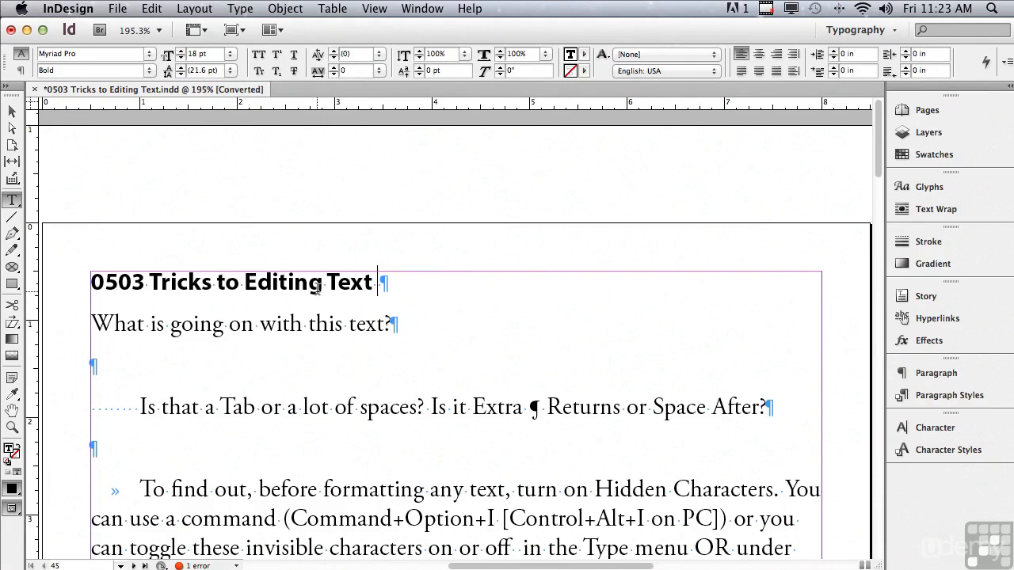
drag(89, 283, 381, 285)
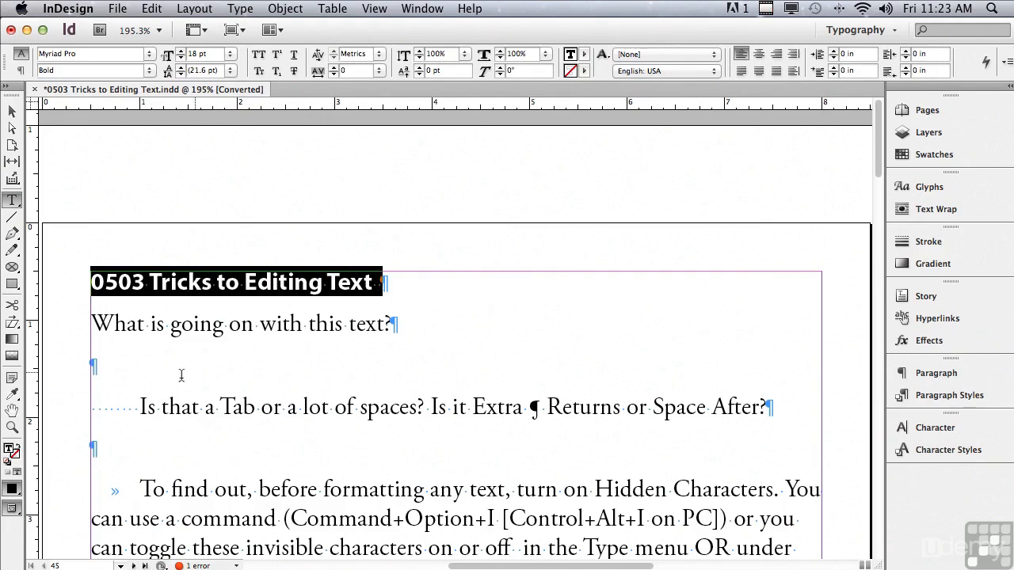
click(13, 399)
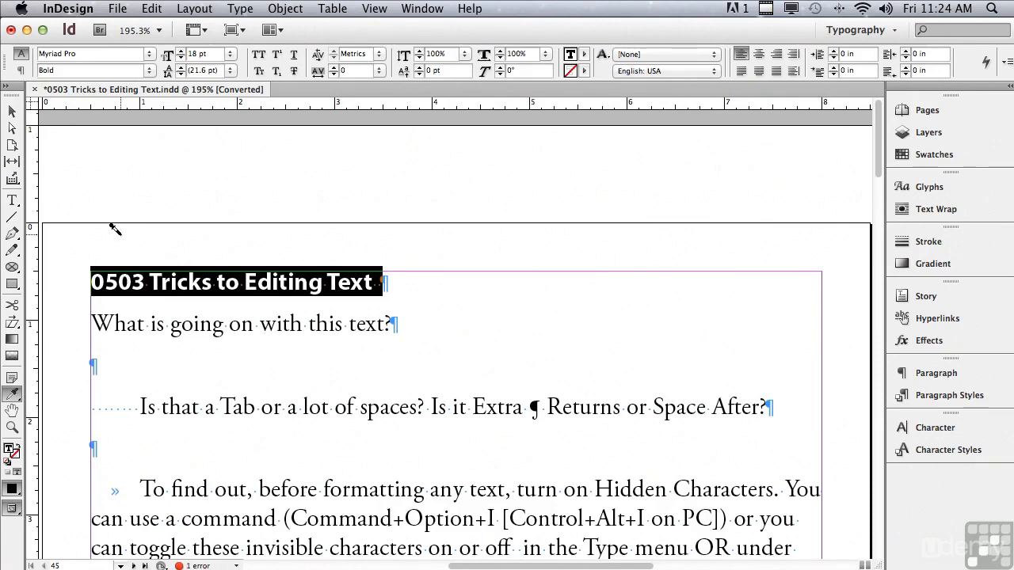
click(82, 317)
drag(83, 317, 394, 326)
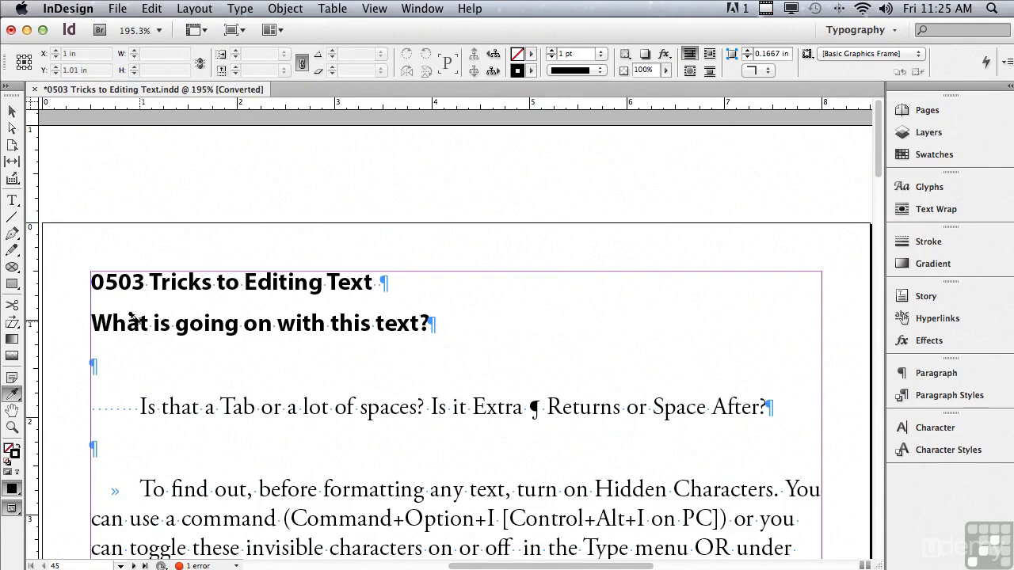
Review the Drag and Drop Text Editing options for Layout View and Story Editor in the Type preferences.
click(12, 114)
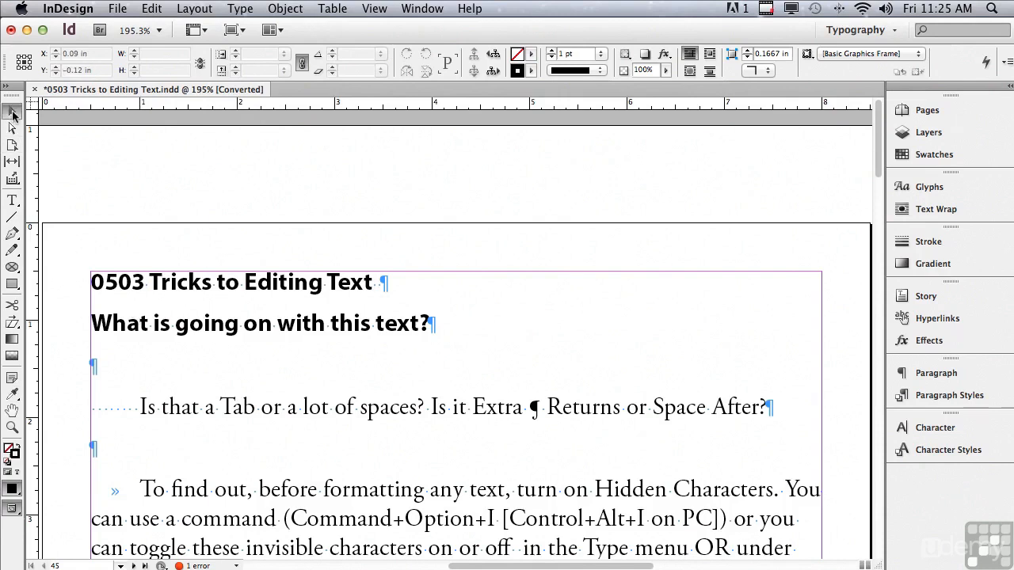
click(76, 6)
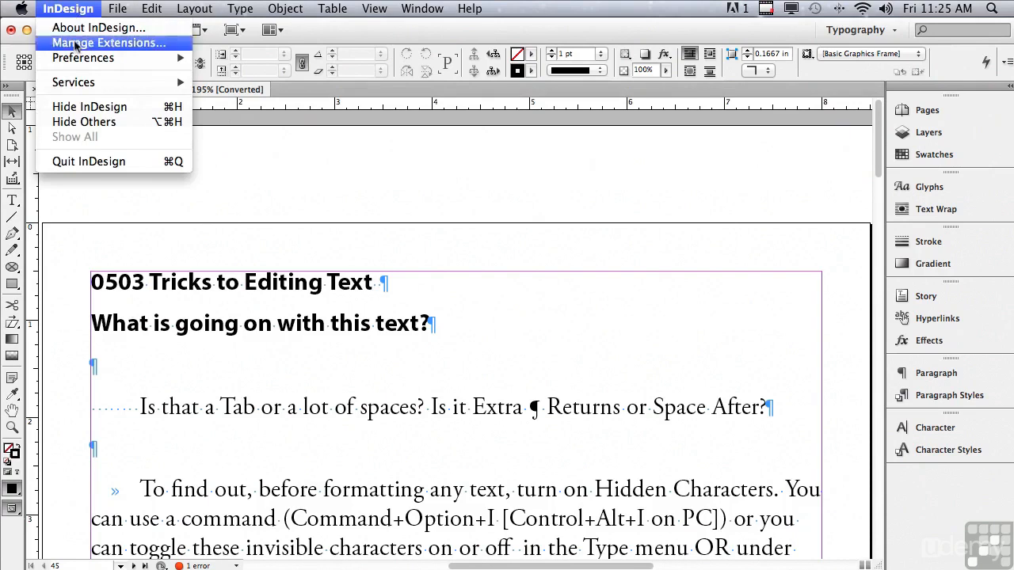
mouse_move(77, 61)
click(215, 98)
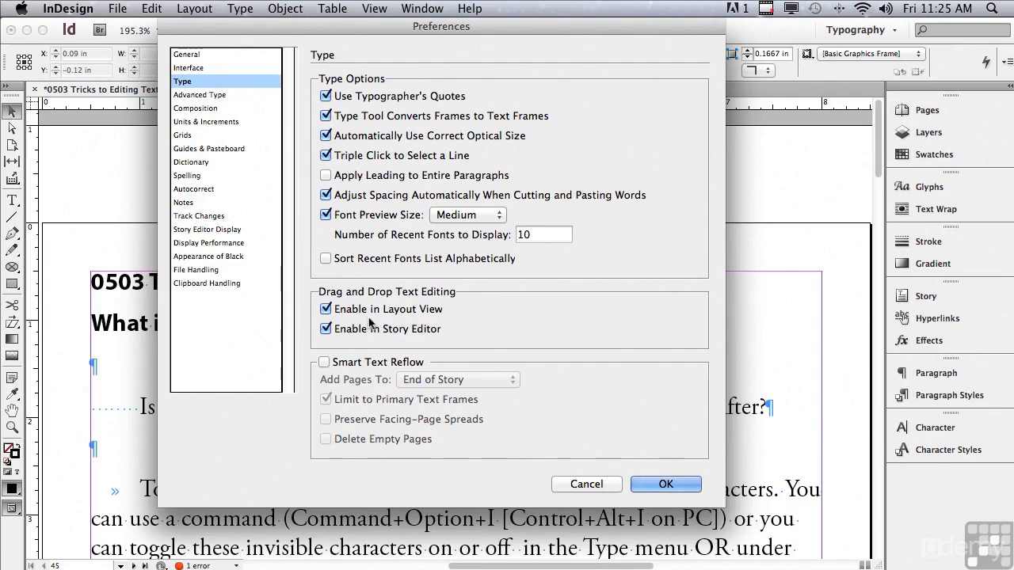
click(651, 485)
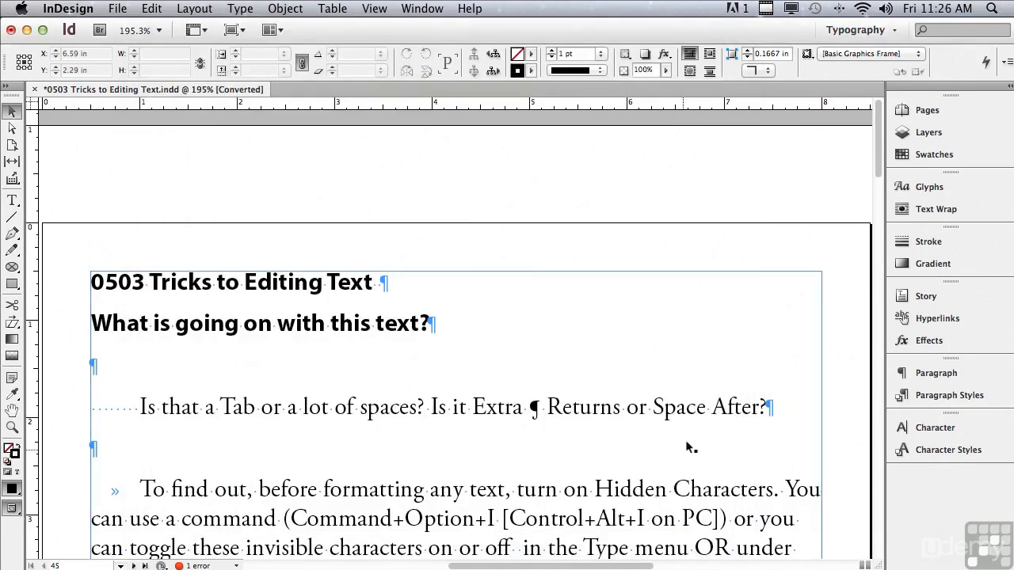
Move the paragraph beginning "Copying text from some other application" ahead of the tabbed paragraph beginning "To find out".
drag(879, 170, 879, 203)
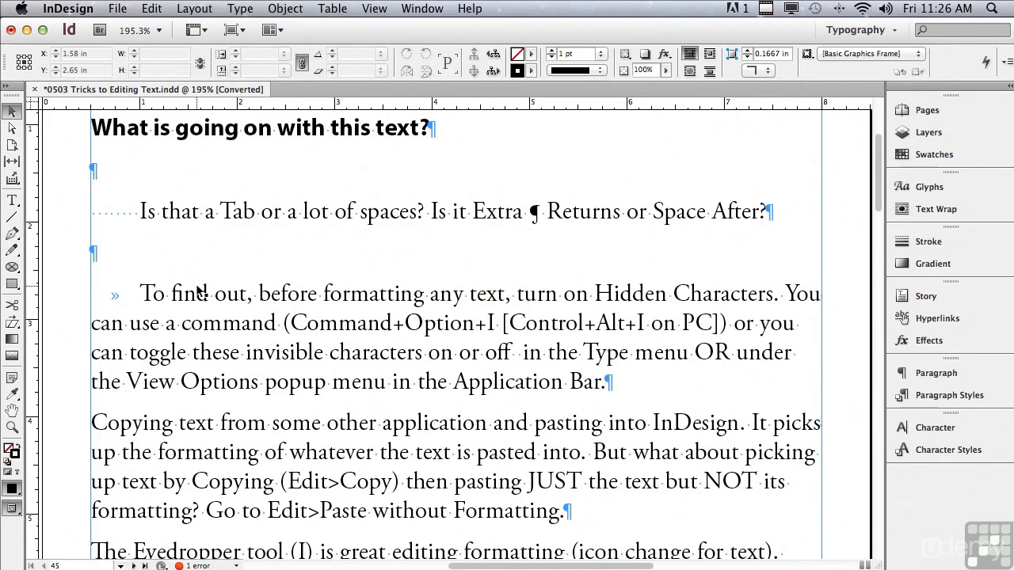
click(12, 202)
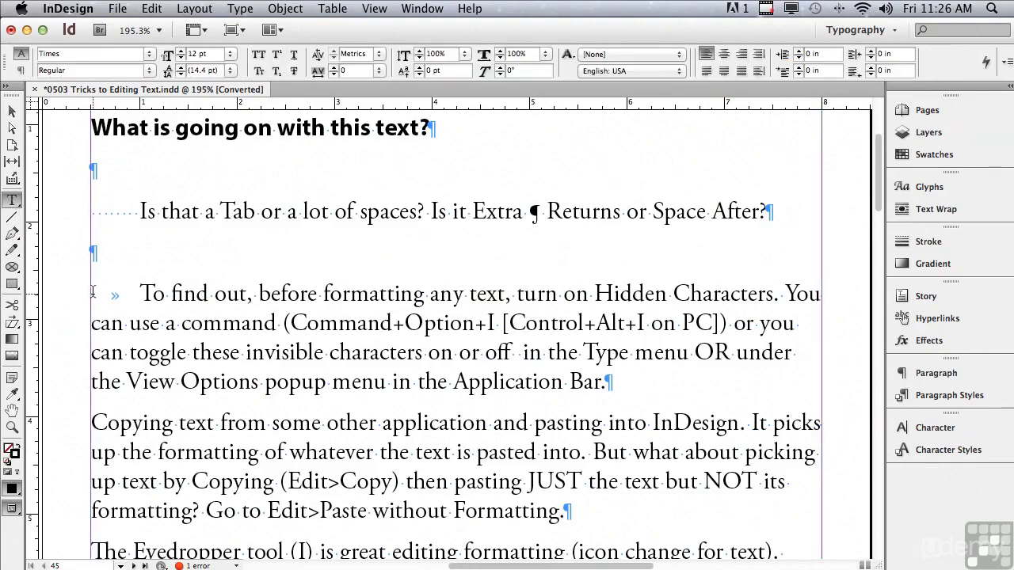
drag(90, 419, 580, 508)
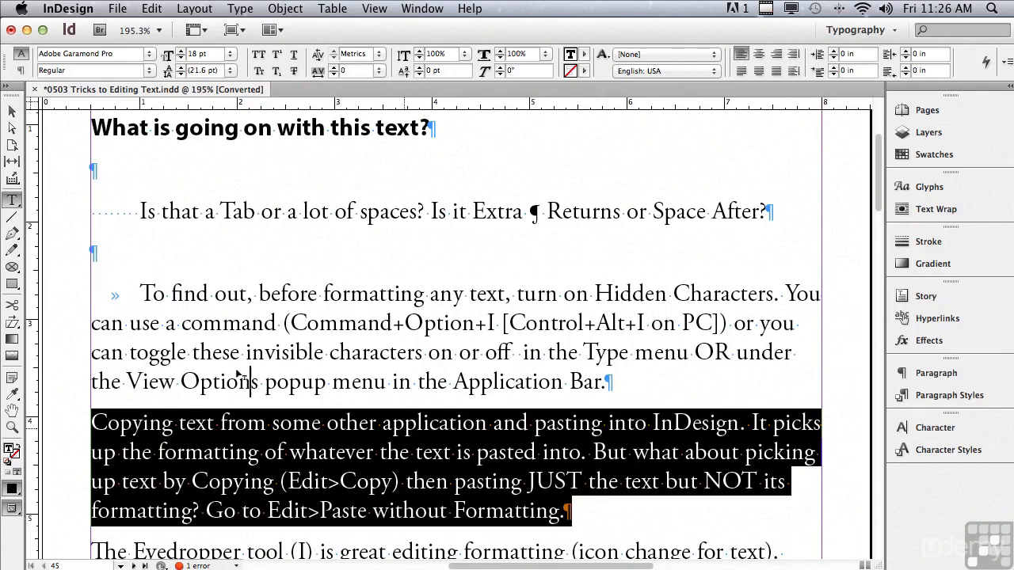
drag(113, 297, 113, 296)
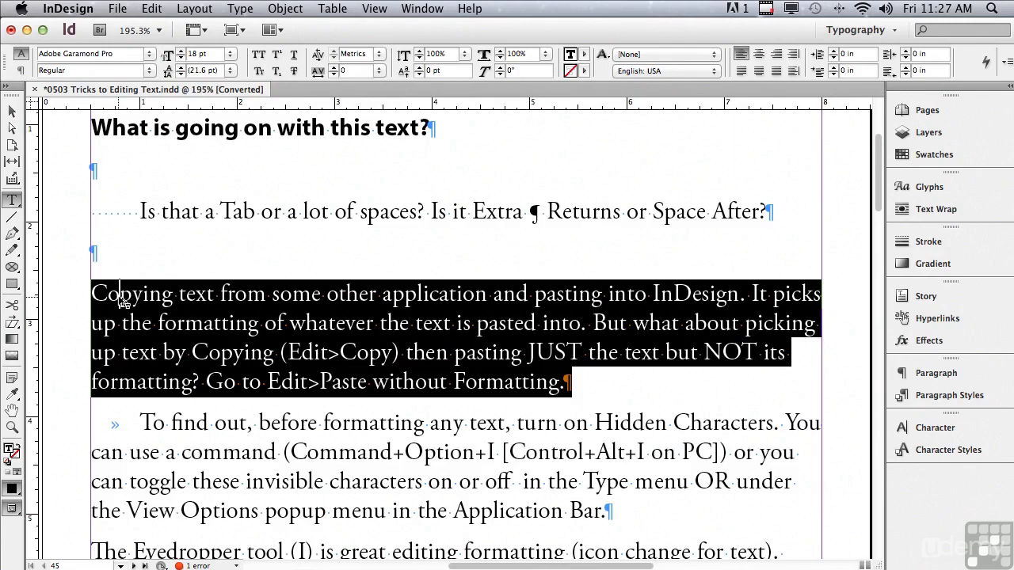
Place a copy of the selected "Copying text" paragraph directly before the paragraph beginning "The Eyedropper tool".
key(alt)
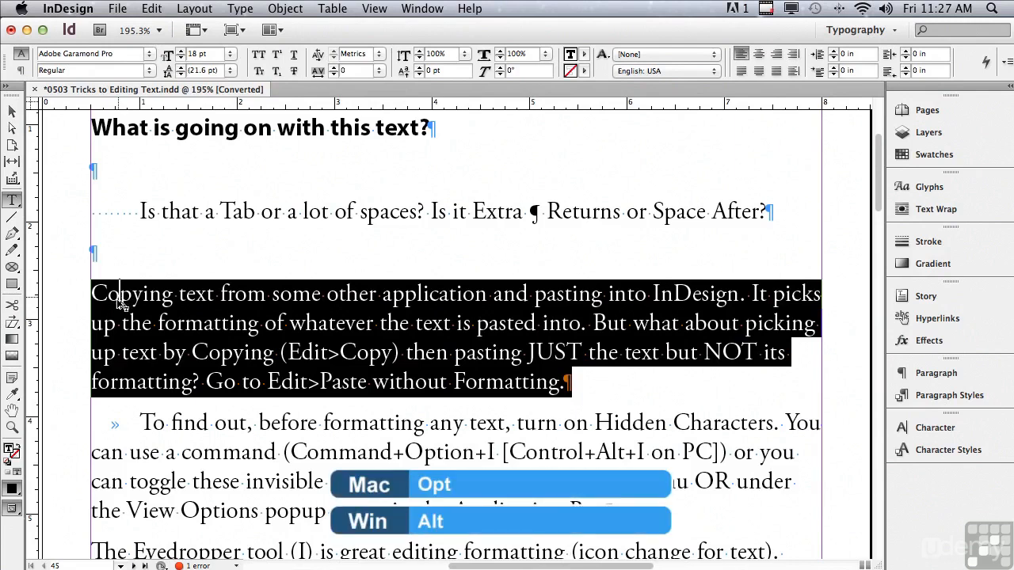
drag(118, 301, 92, 550)
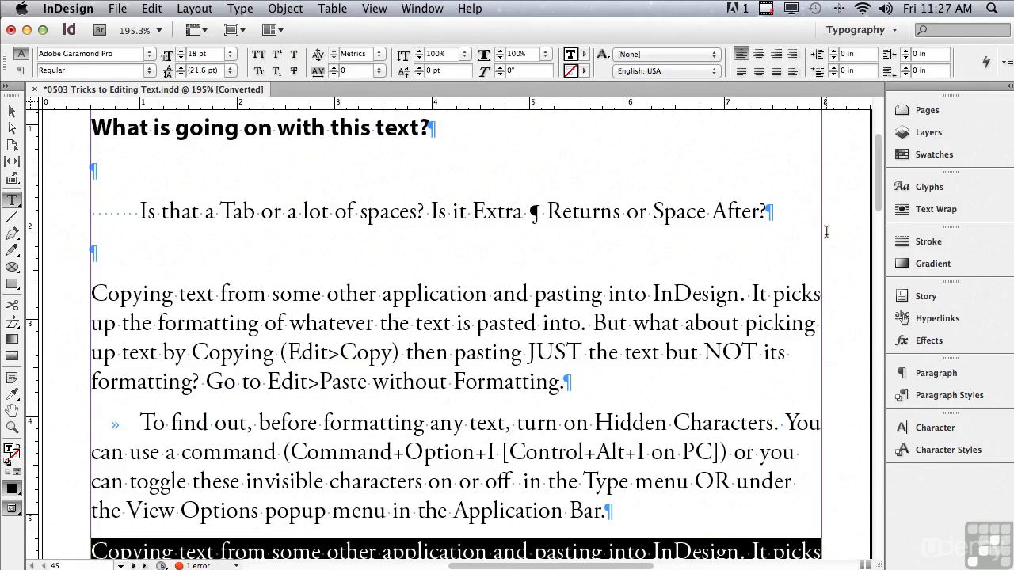
scroll(877, 213, down, 5)
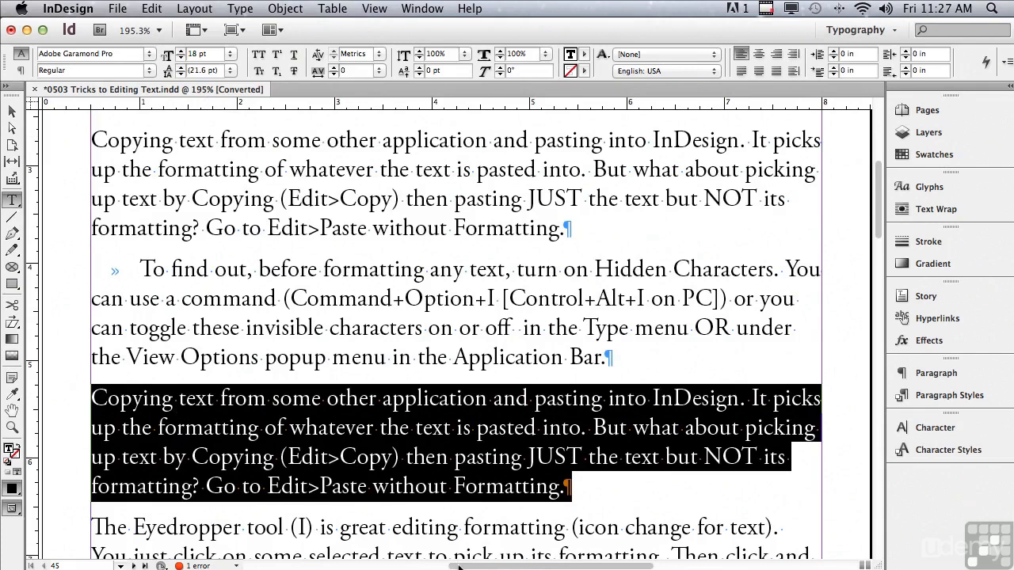
Move the selected copy of the "Copying text" paragraph into the empty text frame on the pasteboard beside the page.
drag(462, 567, 365, 543)
click(364, 542)
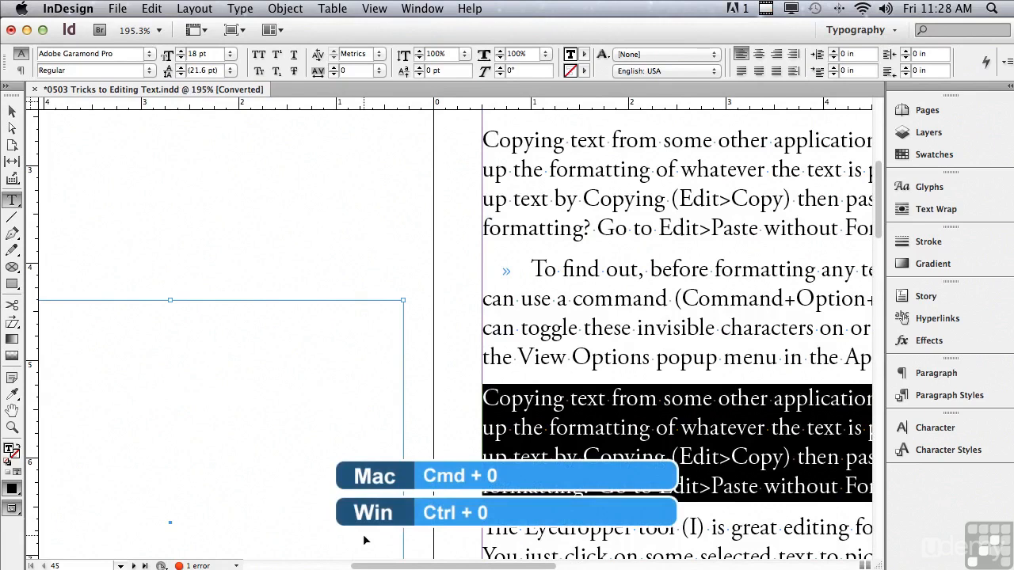
key(super+0)
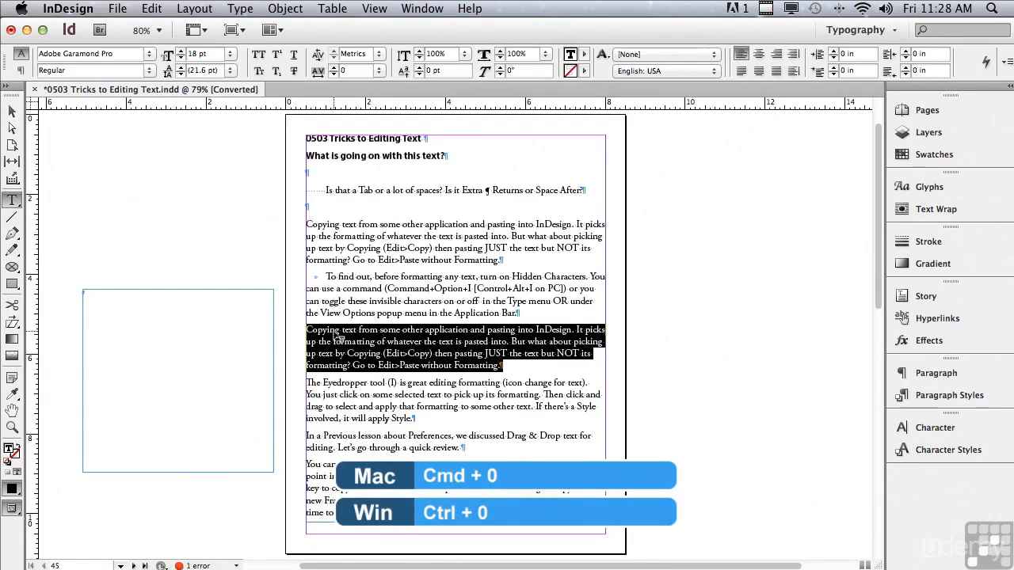
drag(153, 331, 152, 331)
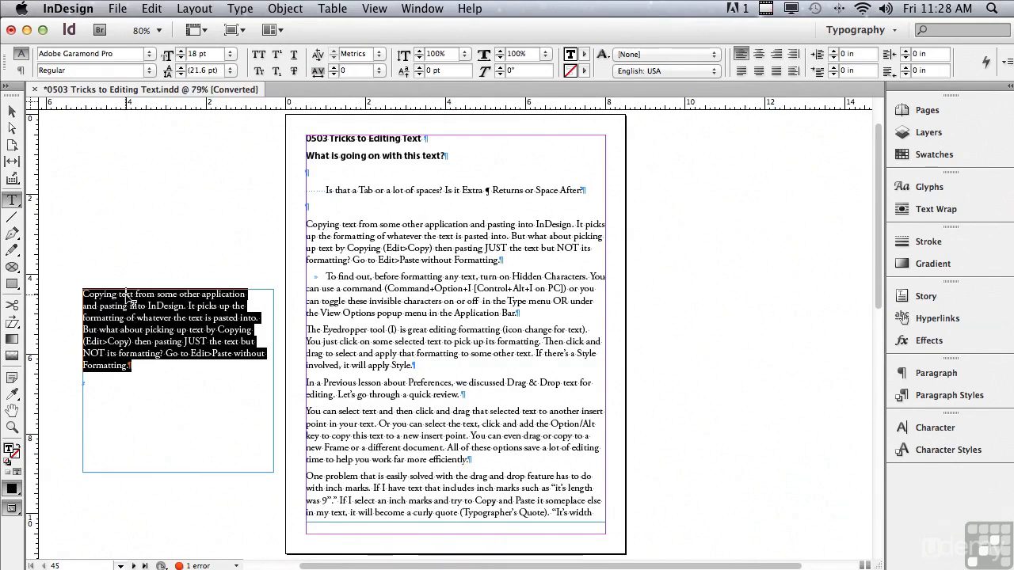
Copy the paragraph from the pasteboard frame to the blank line below the "Is that a Tab" question, and undo the copy.
drag(127, 295, 320, 210)
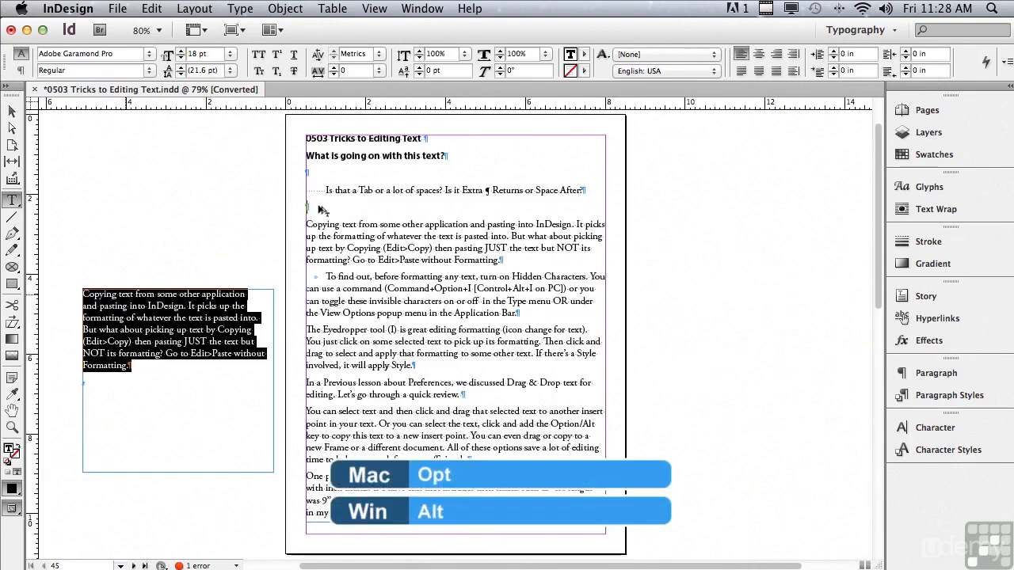
drag(320, 210, 320, 210)
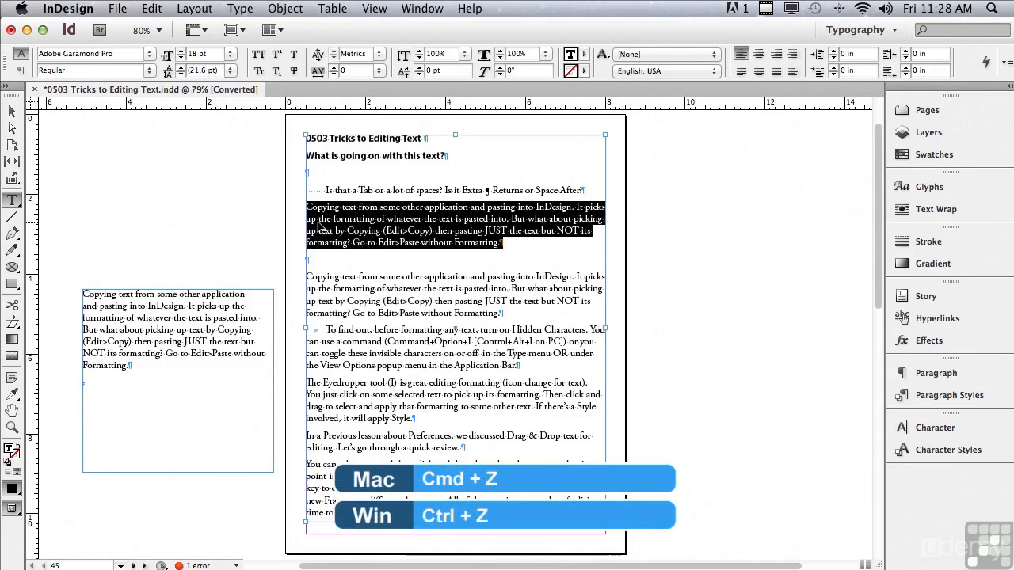
key(super+z)
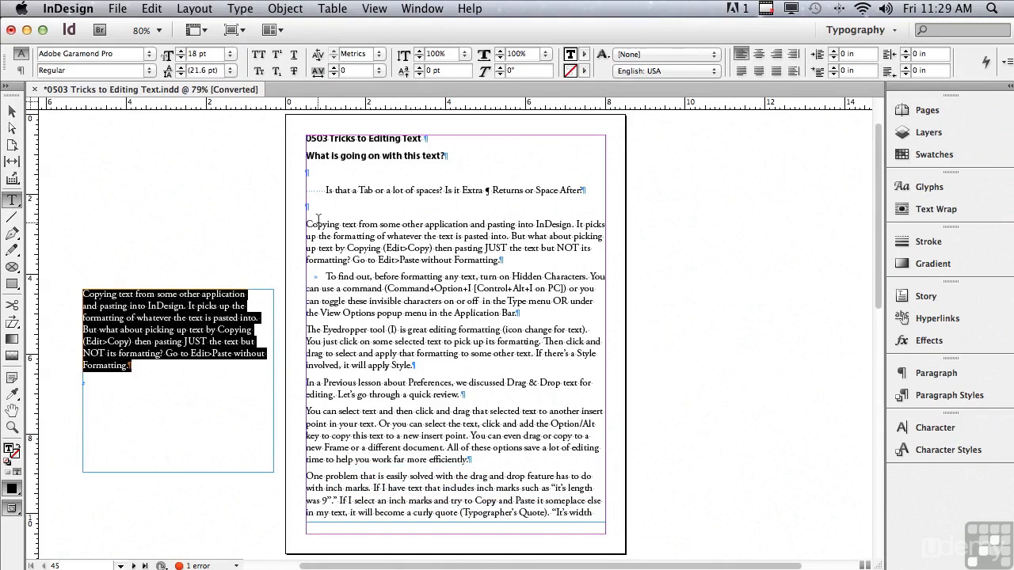
Select the main text frame on page 46, which holds the end of the story.
click(20, 117)
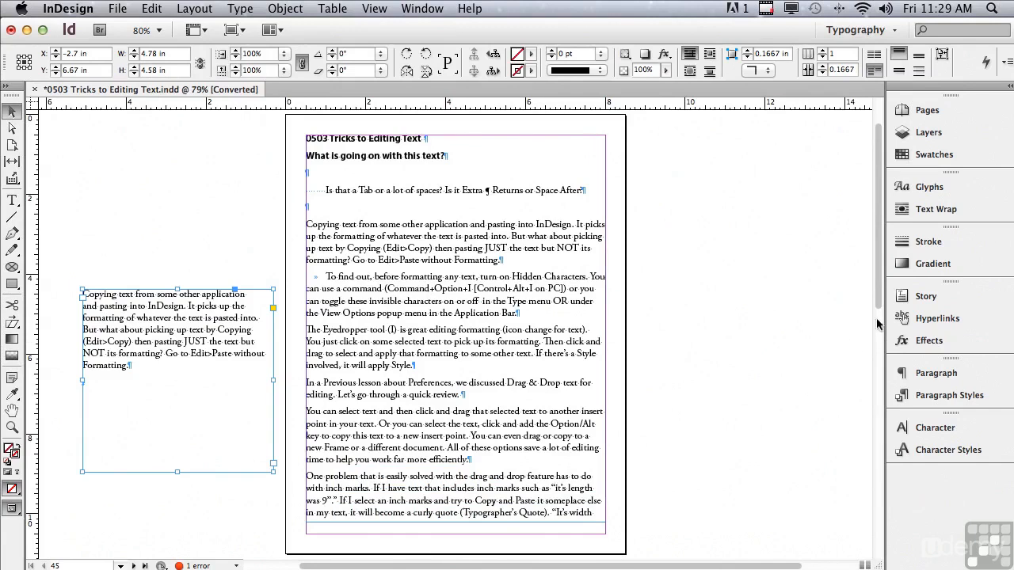
drag(877, 300, 880, 518)
click(486, 298)
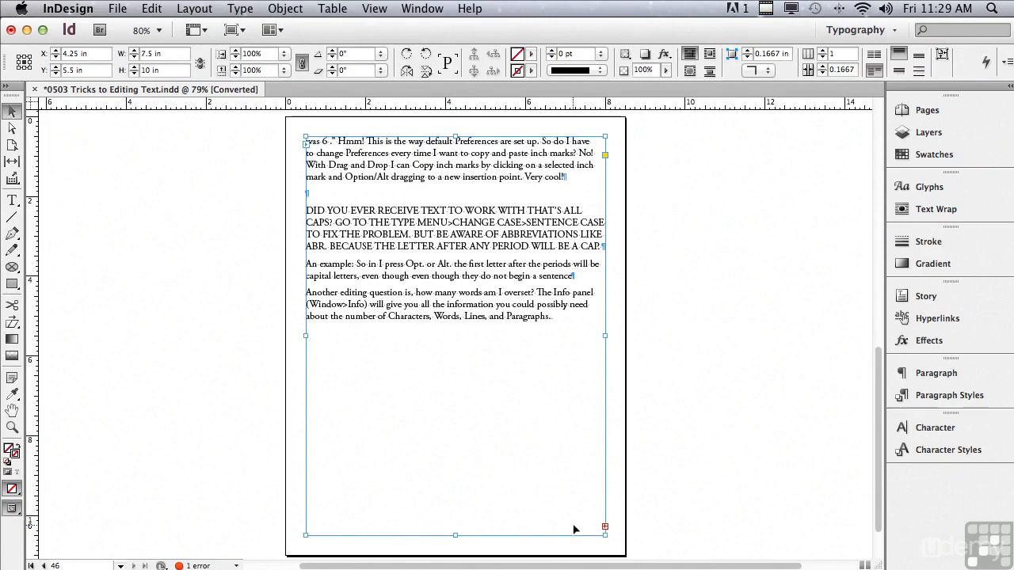
Display the Info panel and select all of the story's text to check its character, word, line and paragraph counts.
click(418, 9)
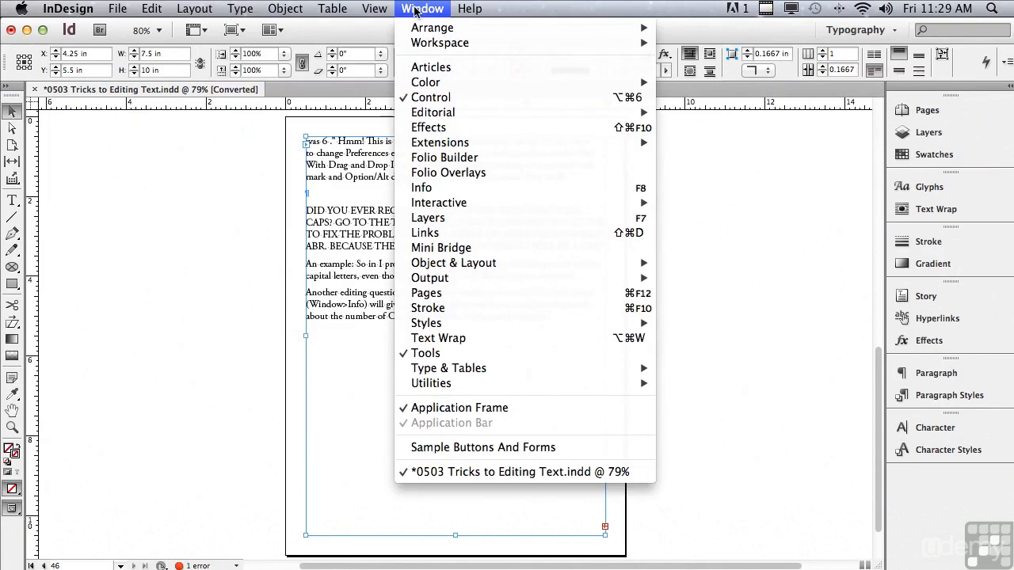
click(428, 188)
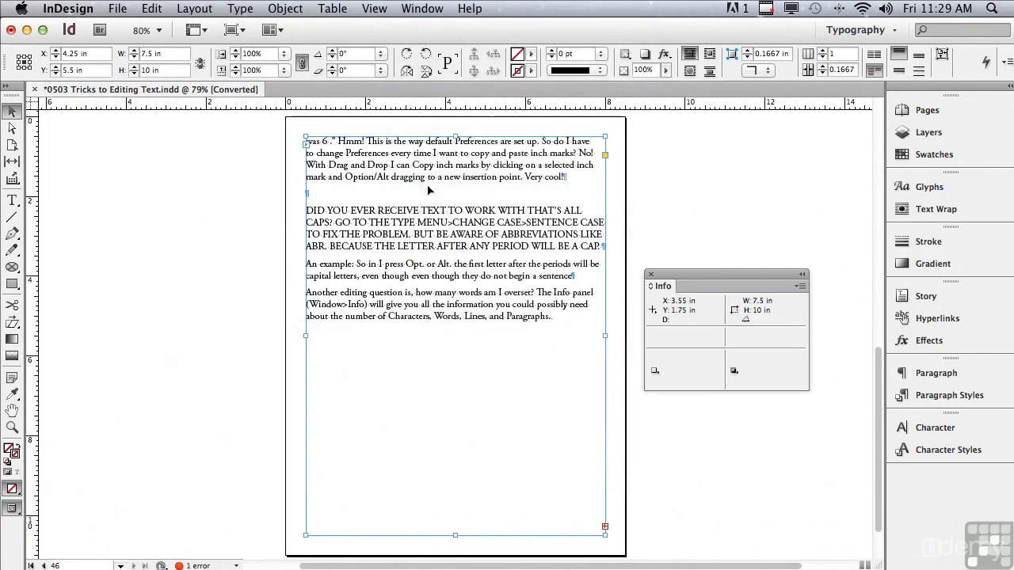
double_click(406, 263)
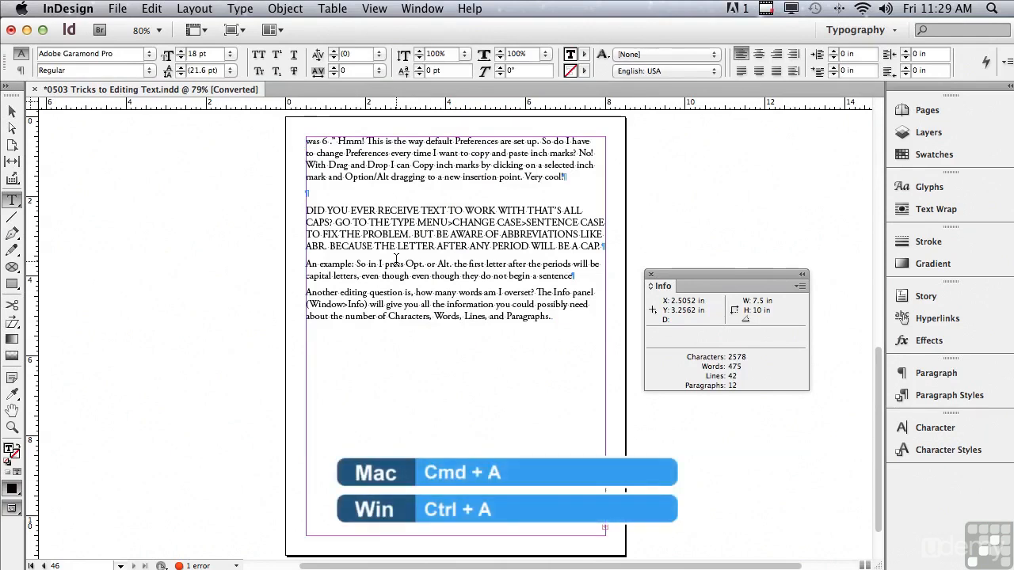
key(super+a)
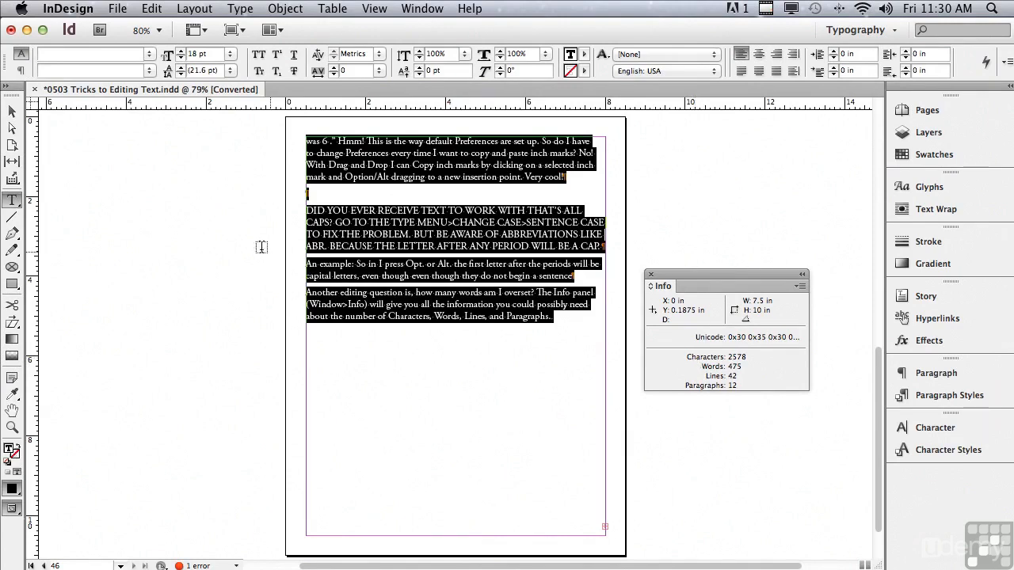
Shorten the page 46 text frame to about 4.4 in high and select all its text to check the overset counts.
click(15, 115)
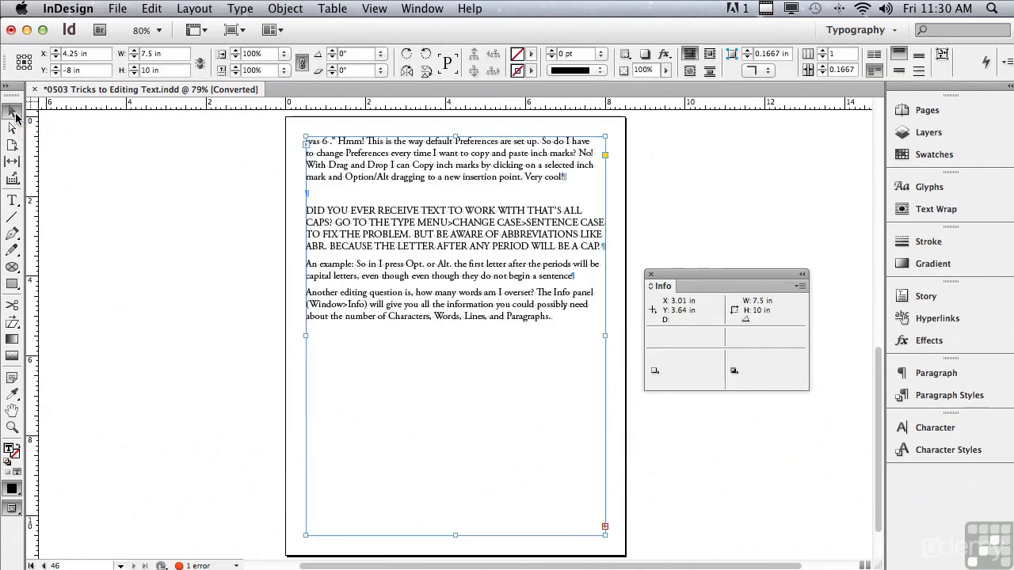
drag(456, 537, 484, 313)
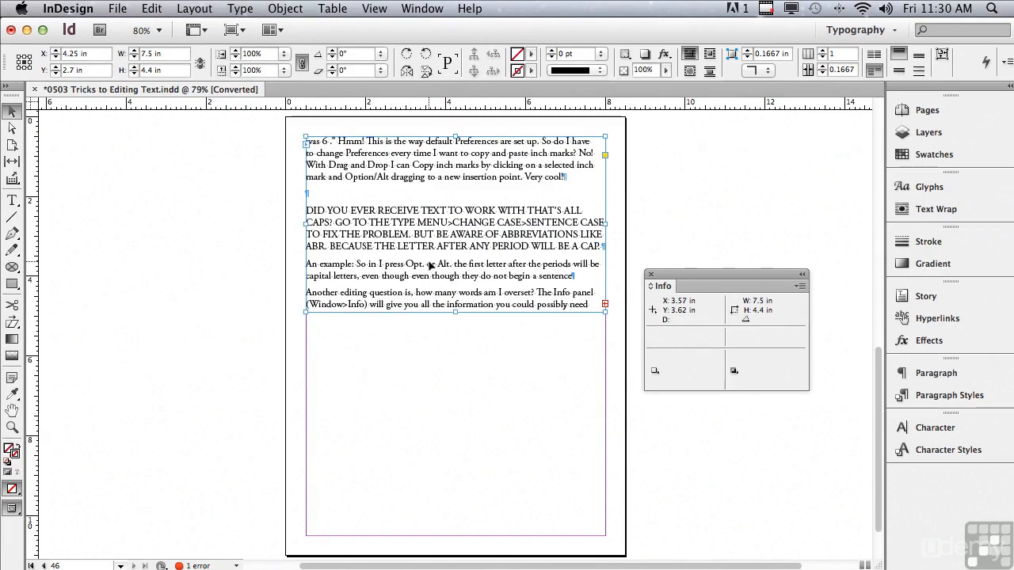
double_click(429, 264)
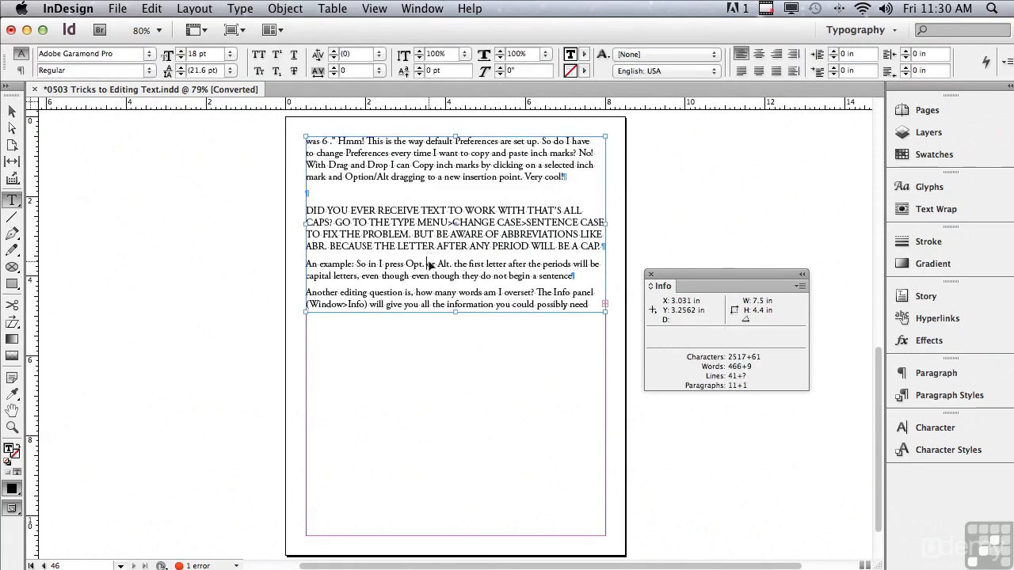
key(super+a)
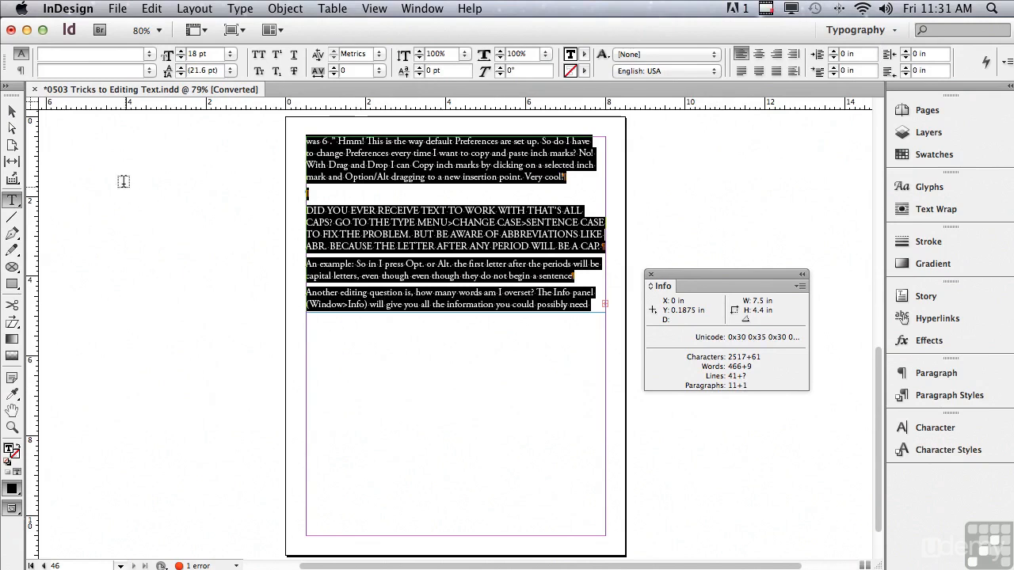
Extend the page 46 text frame to about 9.22 in high and select the hidden break character after "Paragraphs." at the story's end.
click(12, 111)
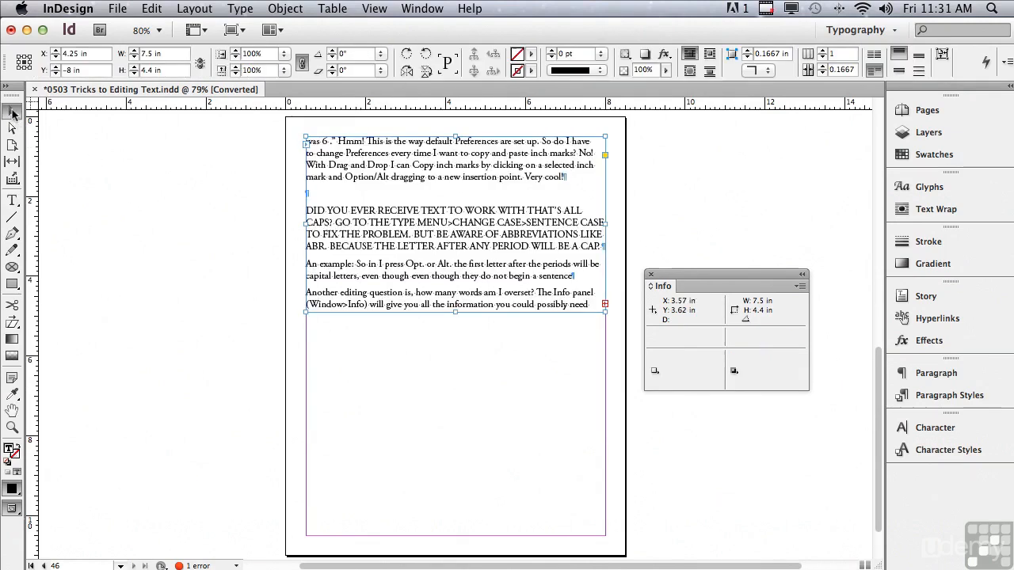
drag(456, 312, 449, 502)
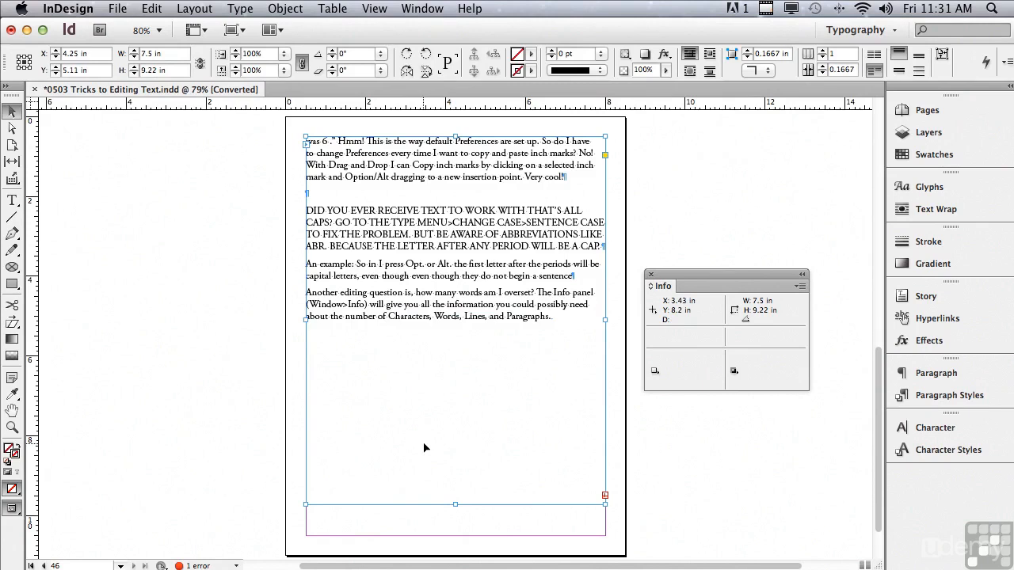
click(12, 427)
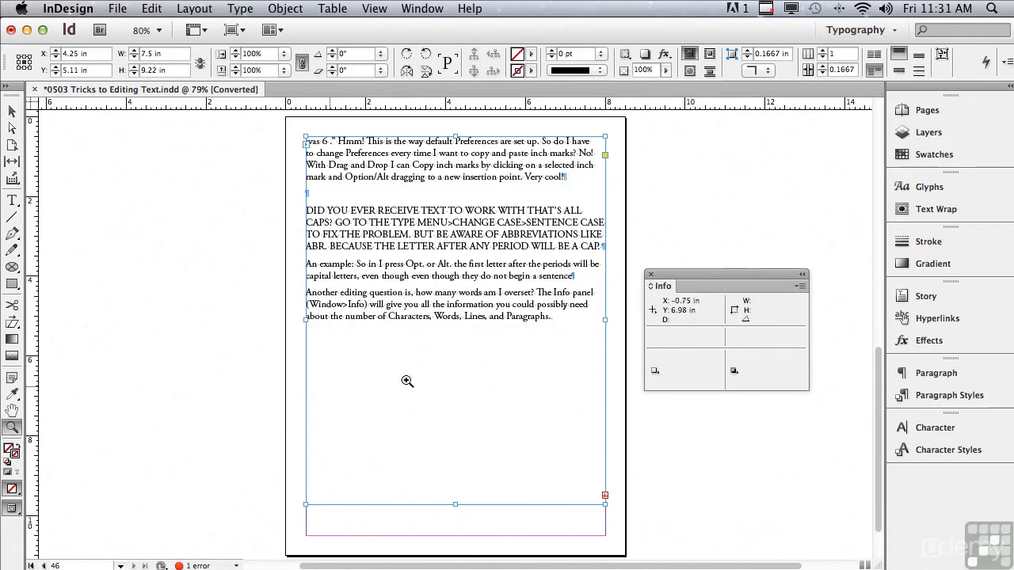
drag(490, 285, 600, 353)
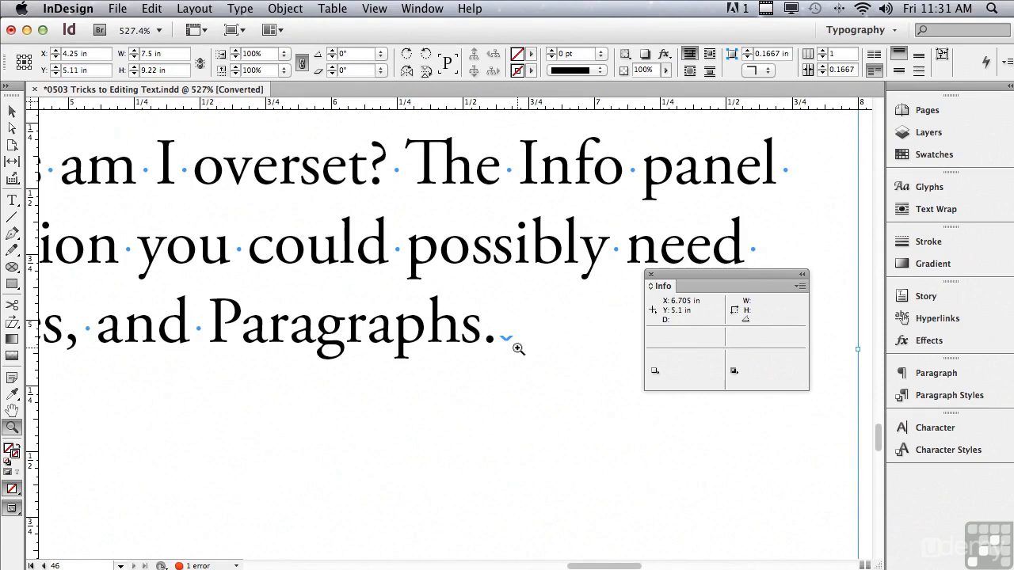
key(t)
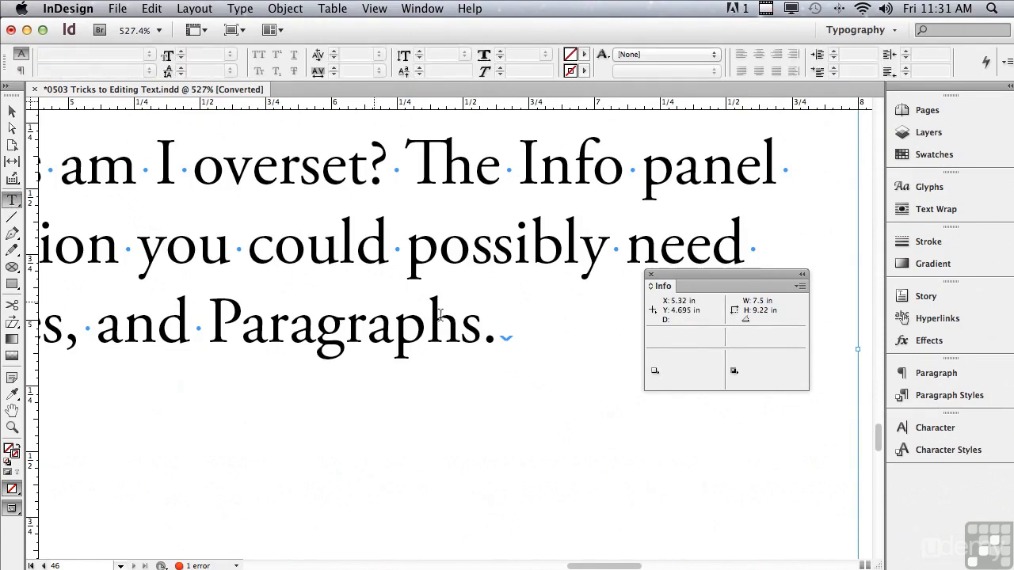
drag(498, 336, 509, 339)
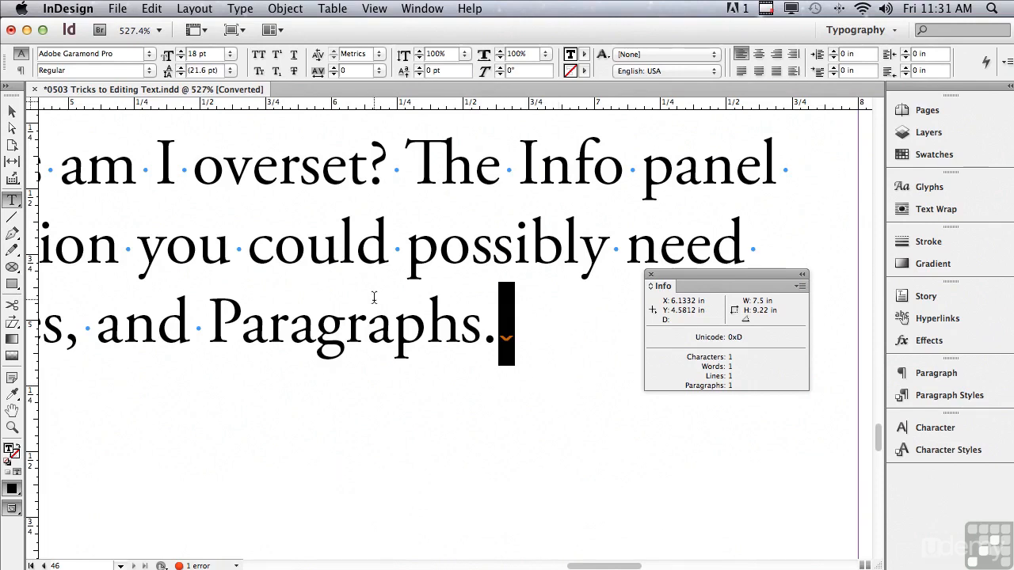
Open the story in the Story Editor and delete all the overset break characters after the final word "Paragraphs.".
click(376, 298)
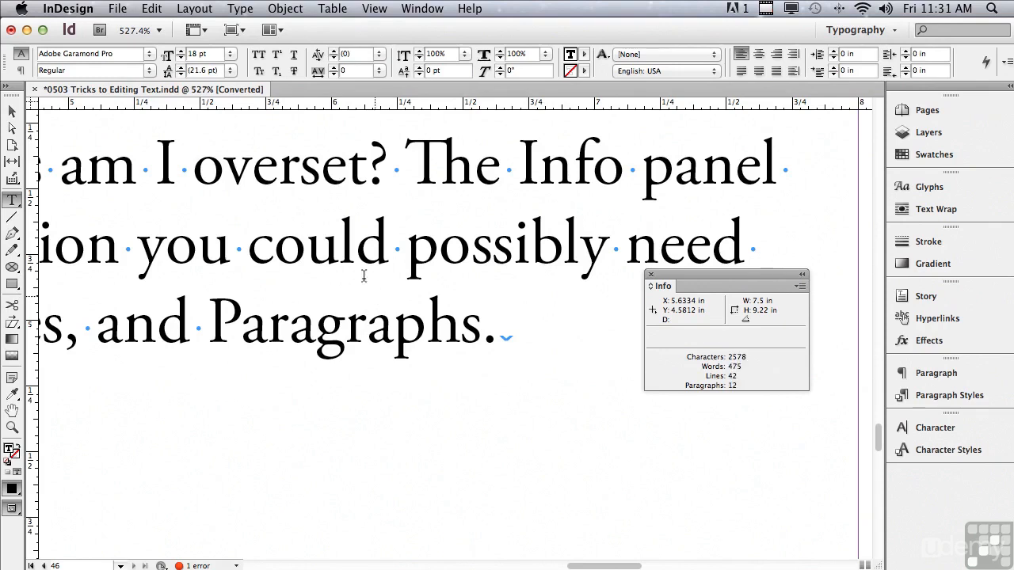
click(151, 9)
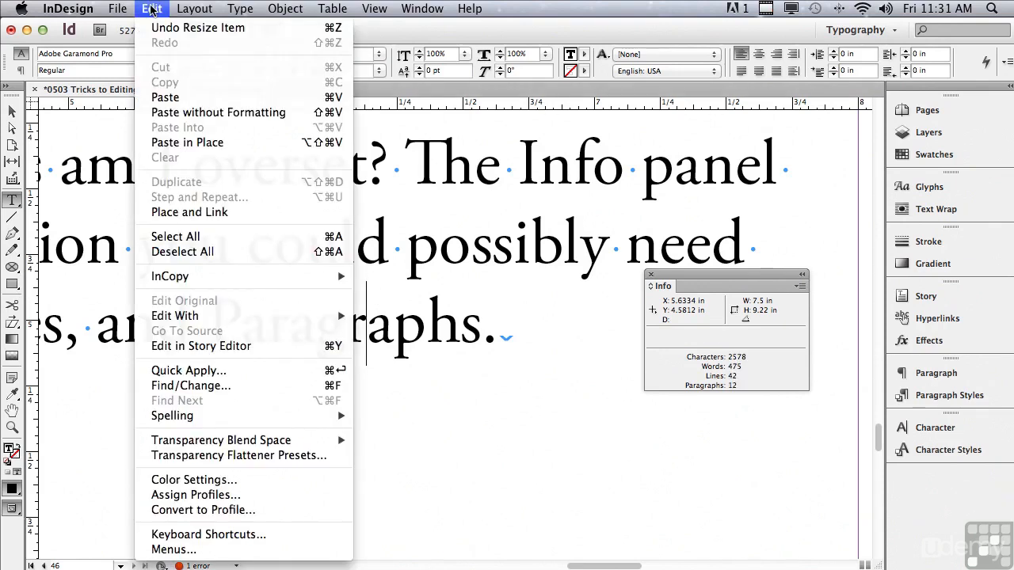
click(165, 348)
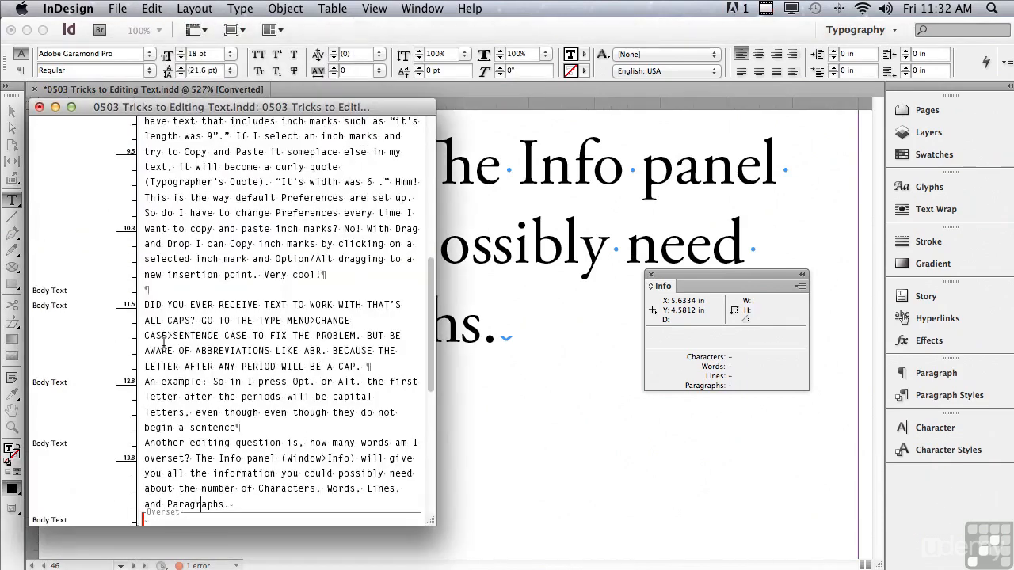
drag(432, 320, 426, 361)
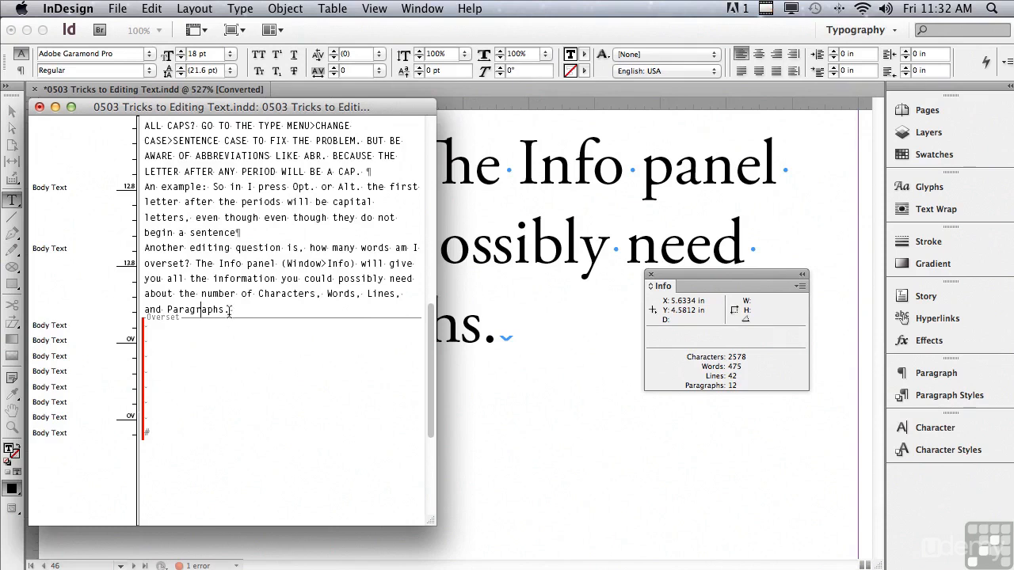
drag(228, 311, 232, 432)
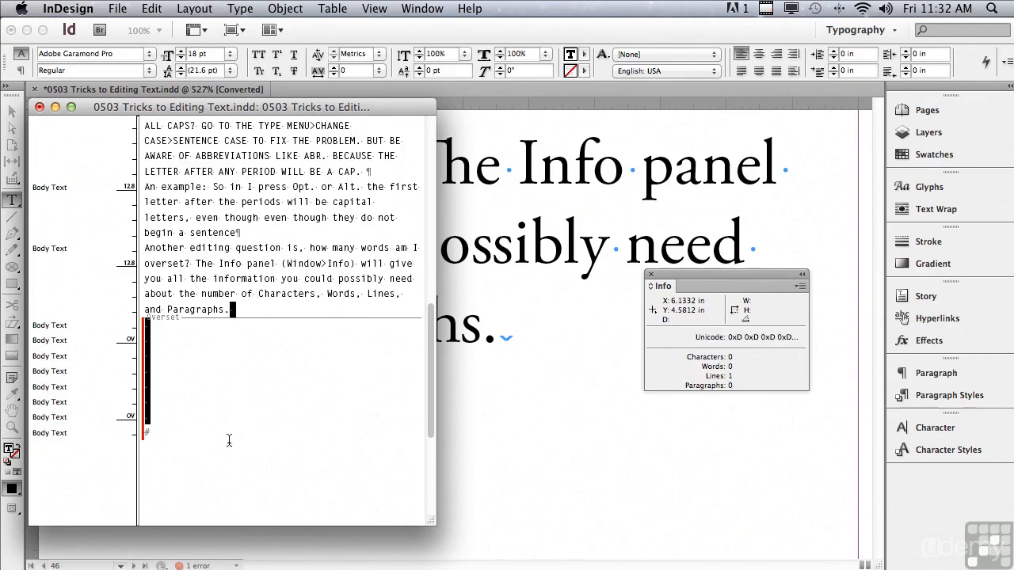
key(BackSpace)
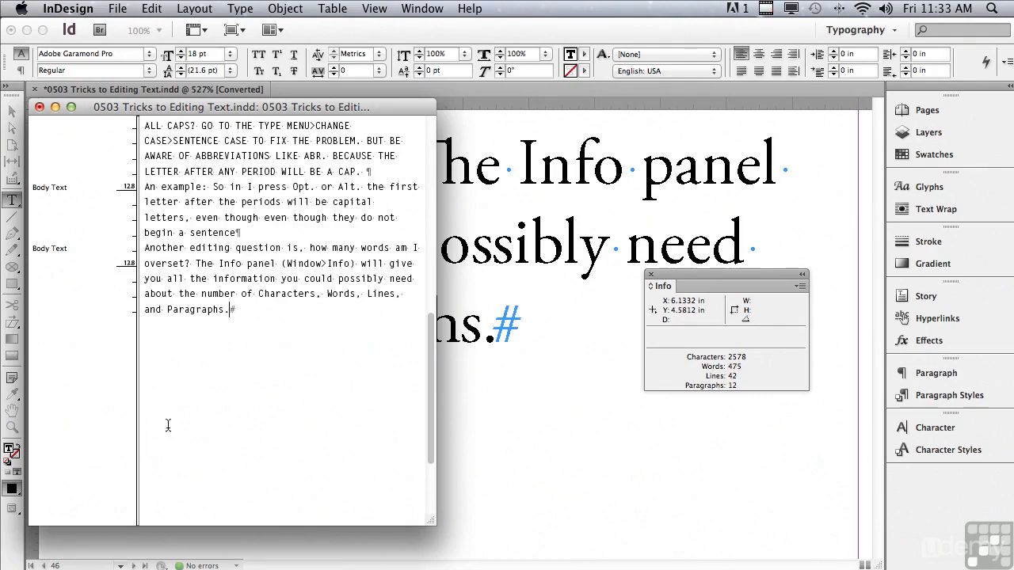
Close the Story Editor and select the text frame on page 46 in the layout.
click(39, 108)
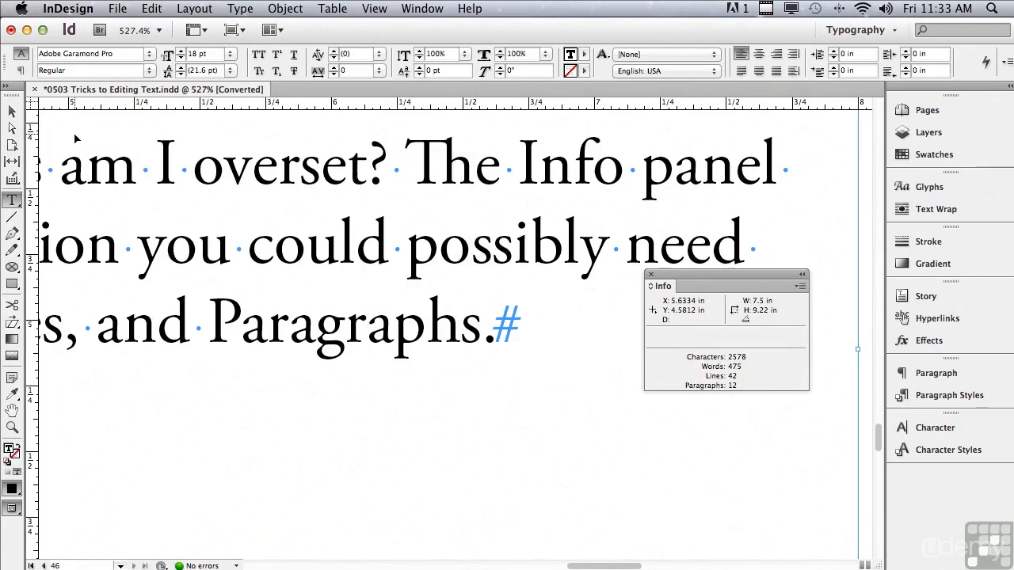
key(super+0)
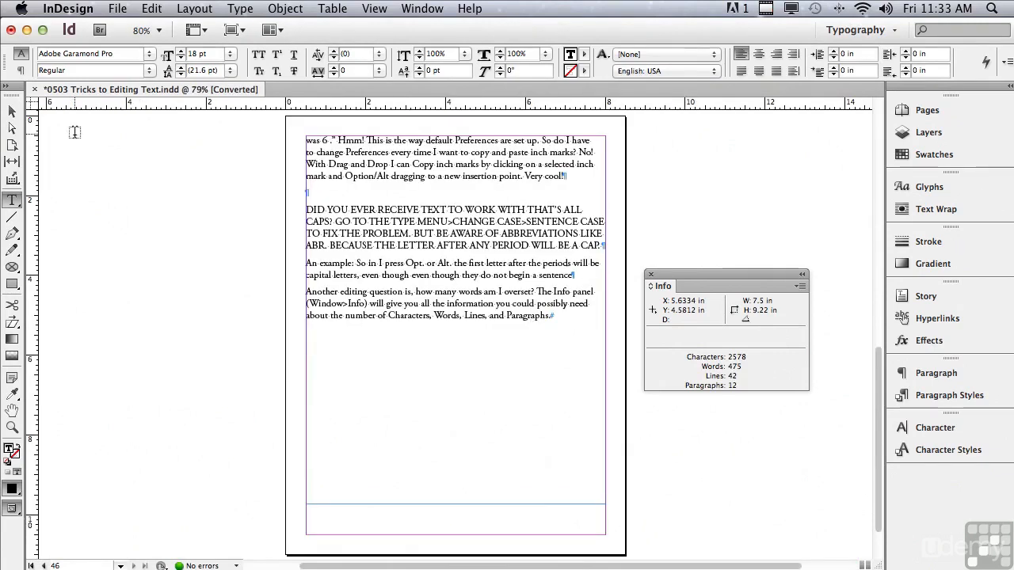
click(12, 111)
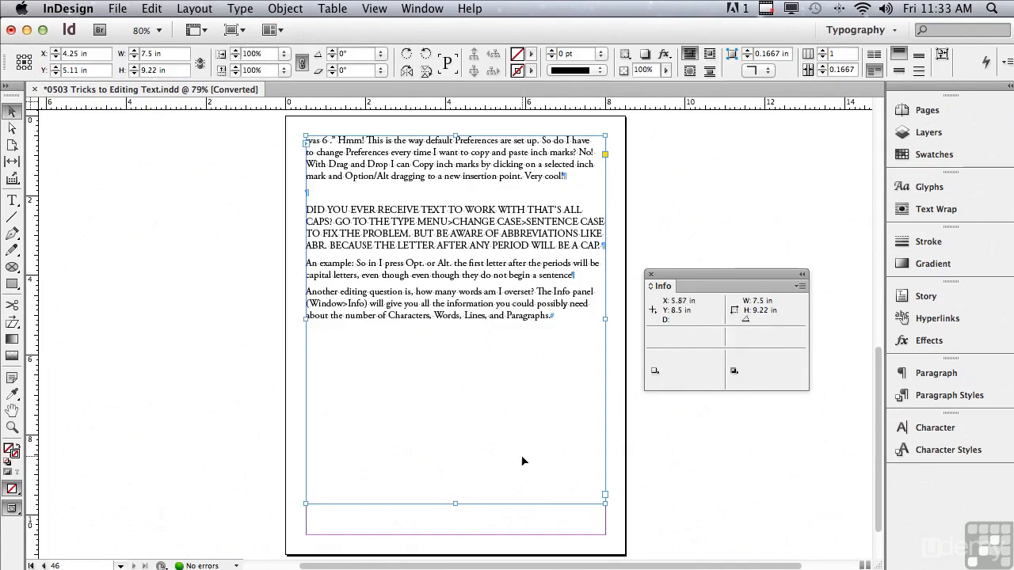